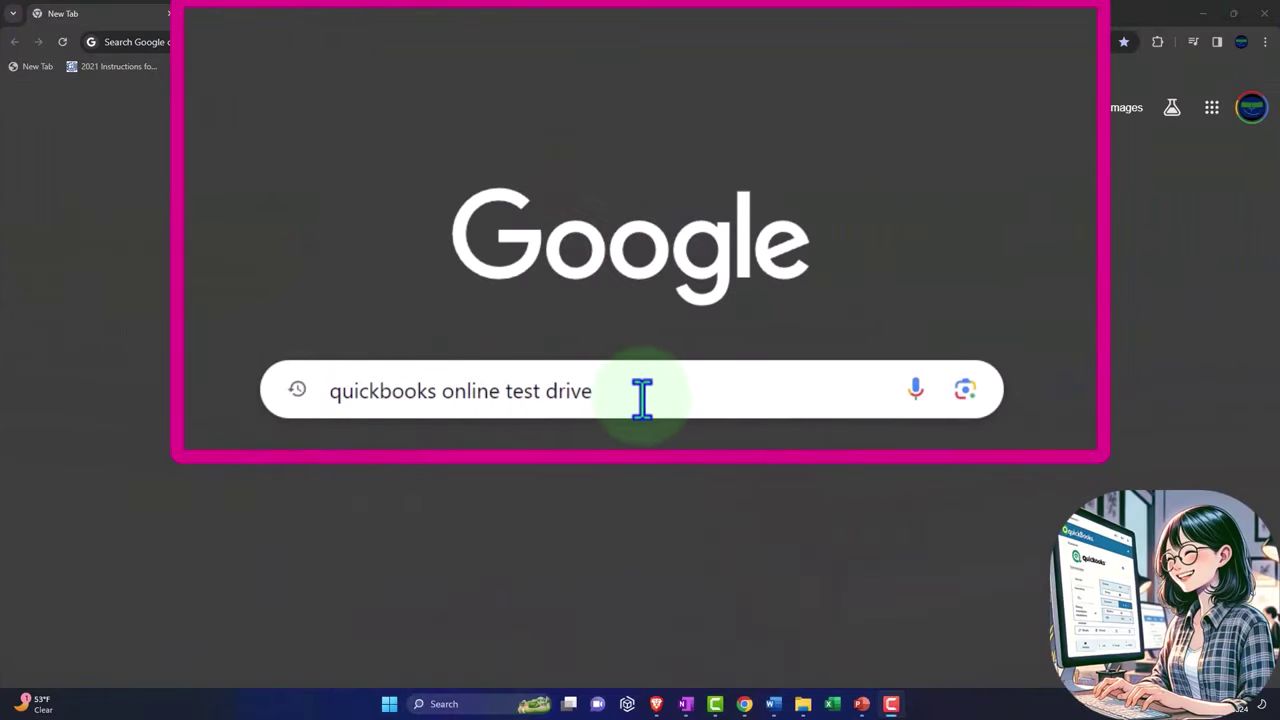
- Search the web for "quickbooks online test drive", open the United States test drive past its security verification, and dismiss the menu introduction notice
{"action": "key", "text": "Return"}
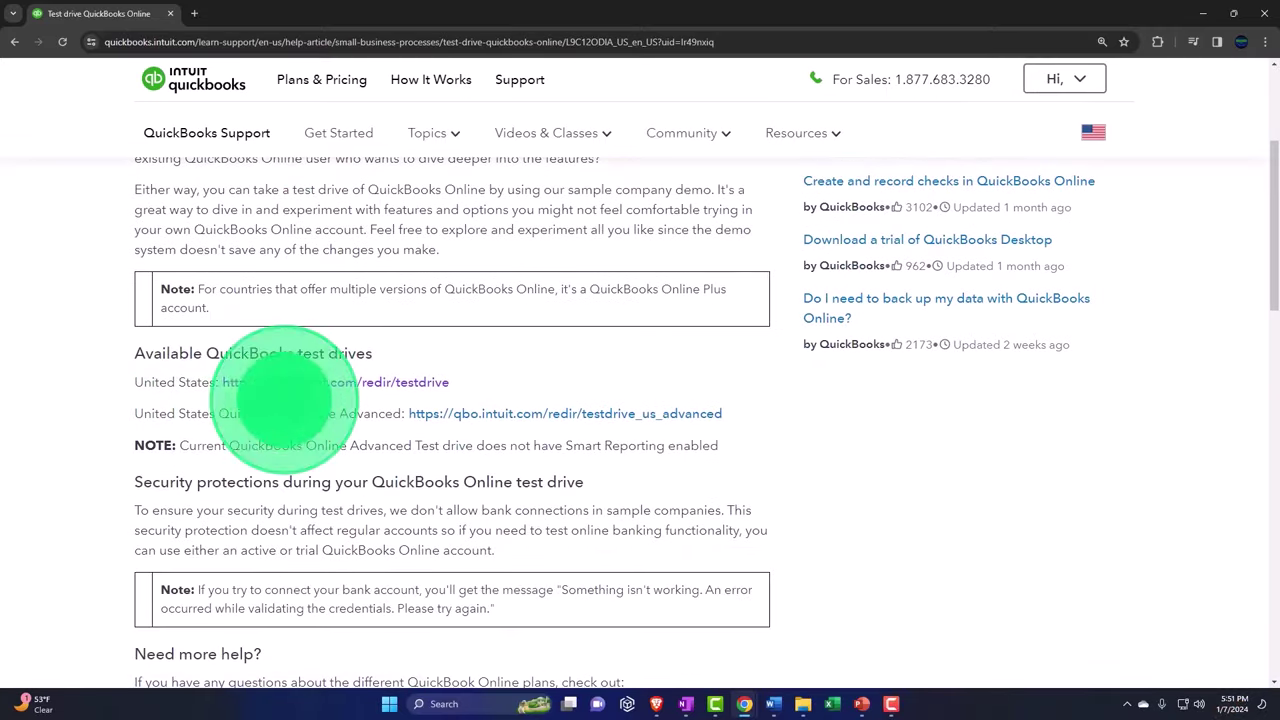
{"action": "left_click", "coordinate": [355, 388]}
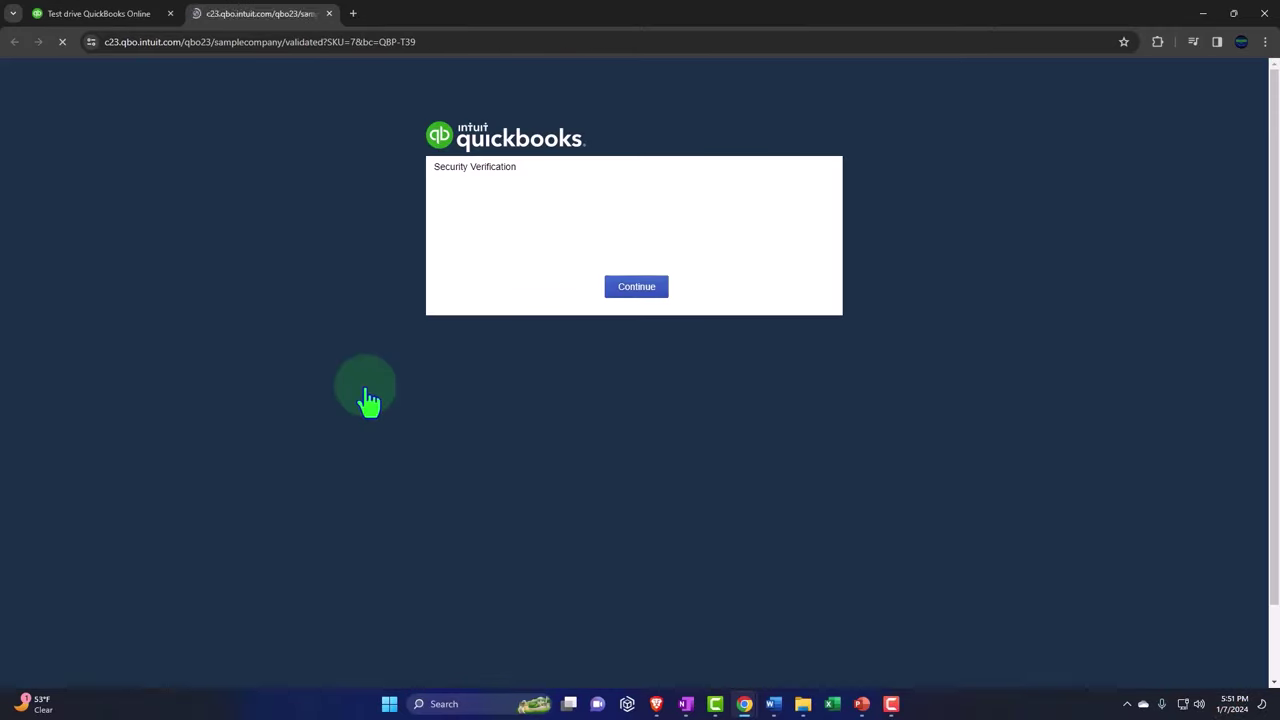
{"action": "left_click", "coordinate": [552, 222]}
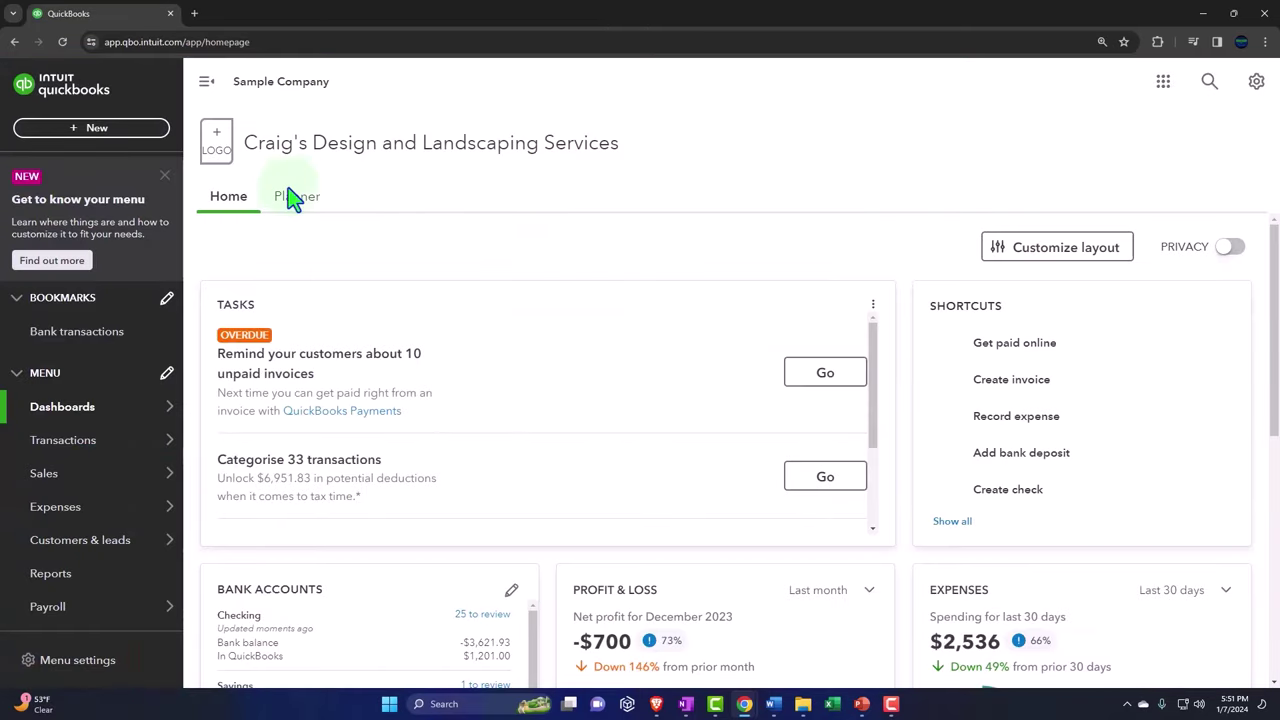
{"action": "left_click", "coordinate": [165, 176]}
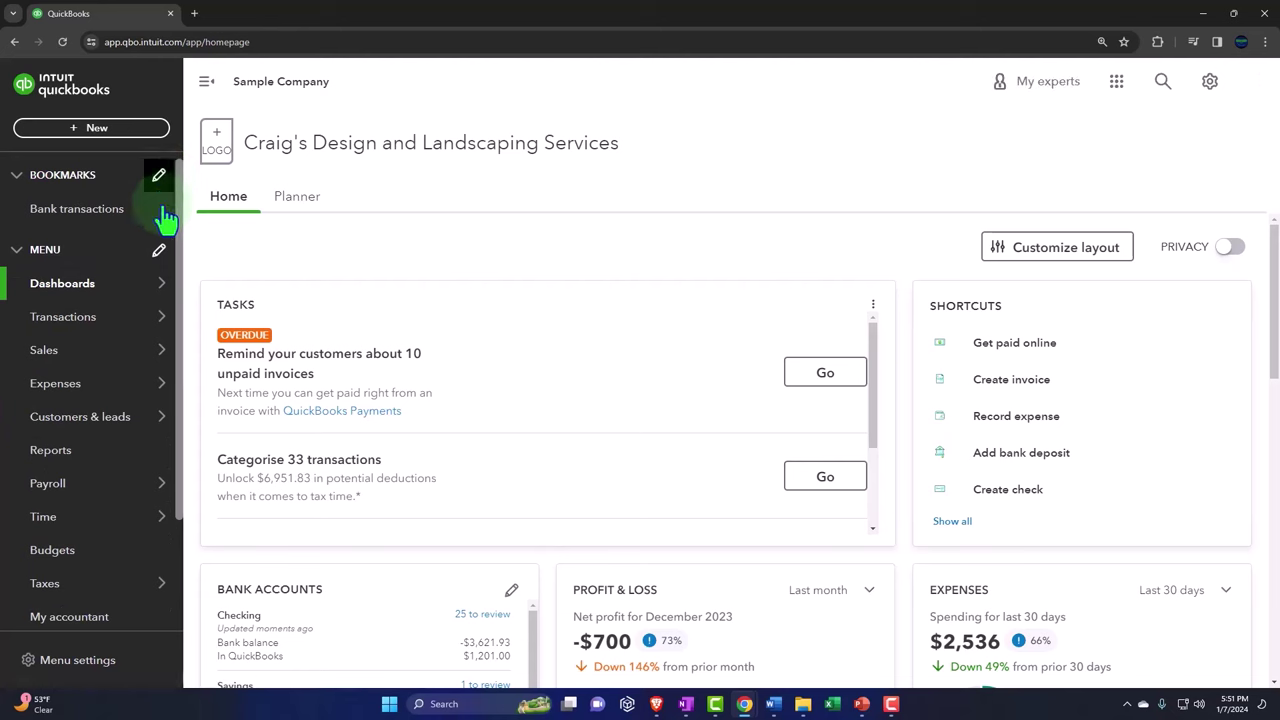
- Go to Reports, dismiss the homepage tour, and open the favorite Balance Sheet and Profit and Loss reports in separate new browser tabs
{"action": "left_click", "coordinate": [91, 451]}
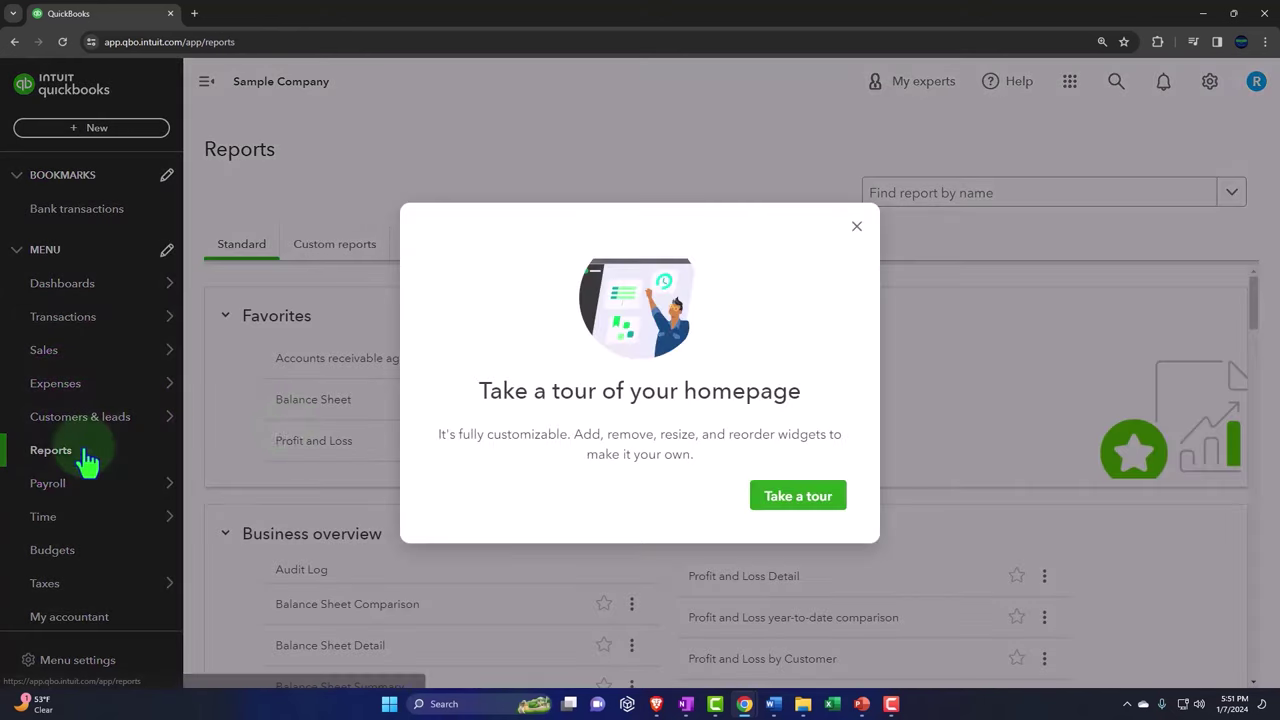
{"action": "left_click", "coordinate": [856, 226]}
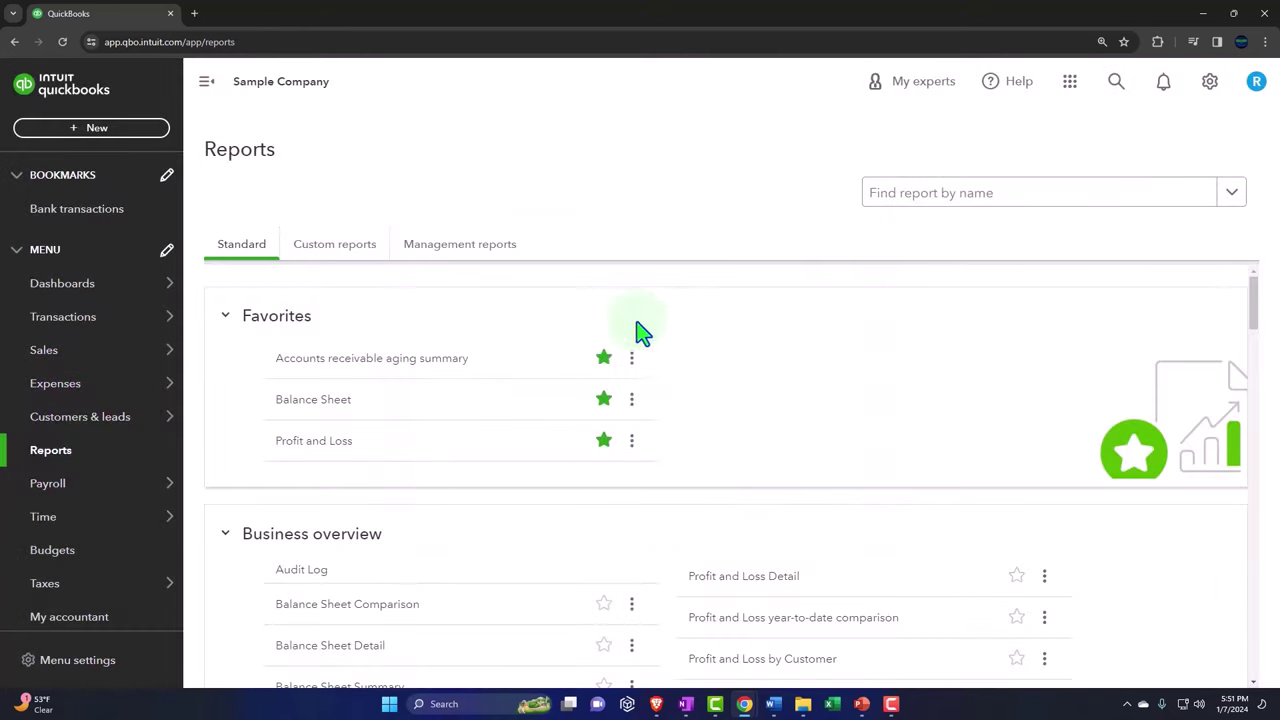
{"action": "right_click", "coordinate": [345, 400]}
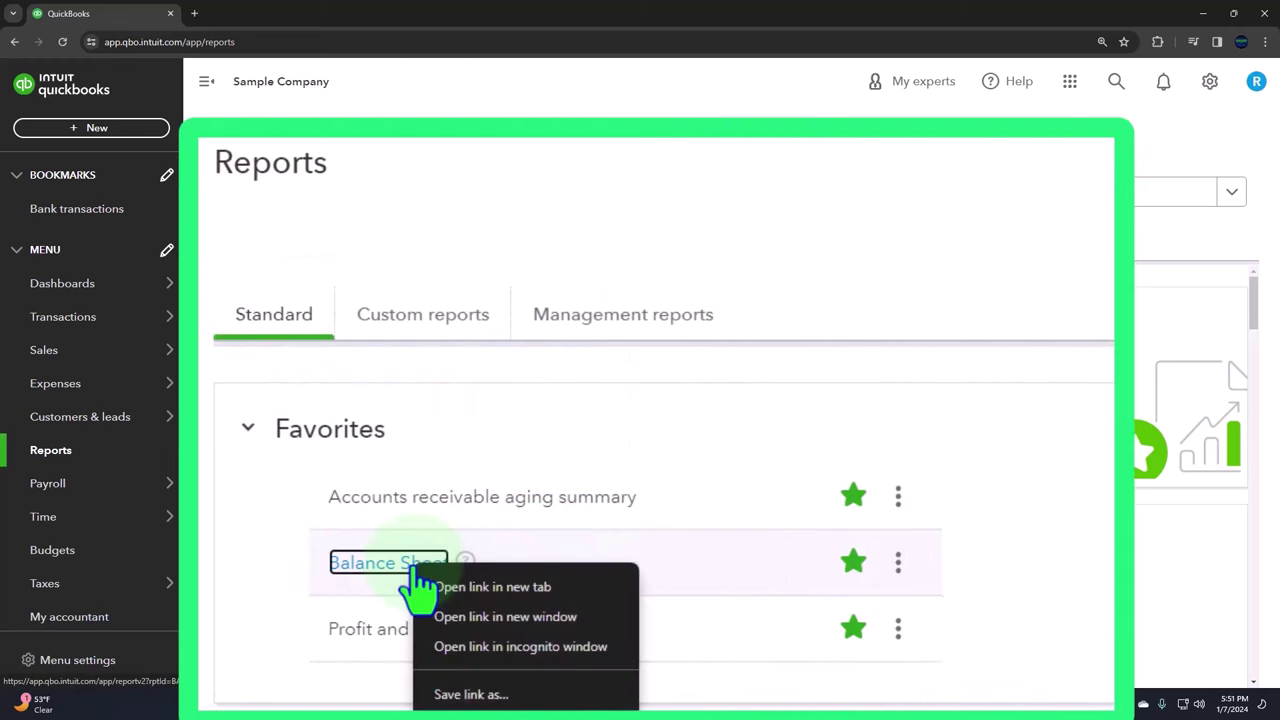
{"action": "left_click", "coordinate": [563, 589]}
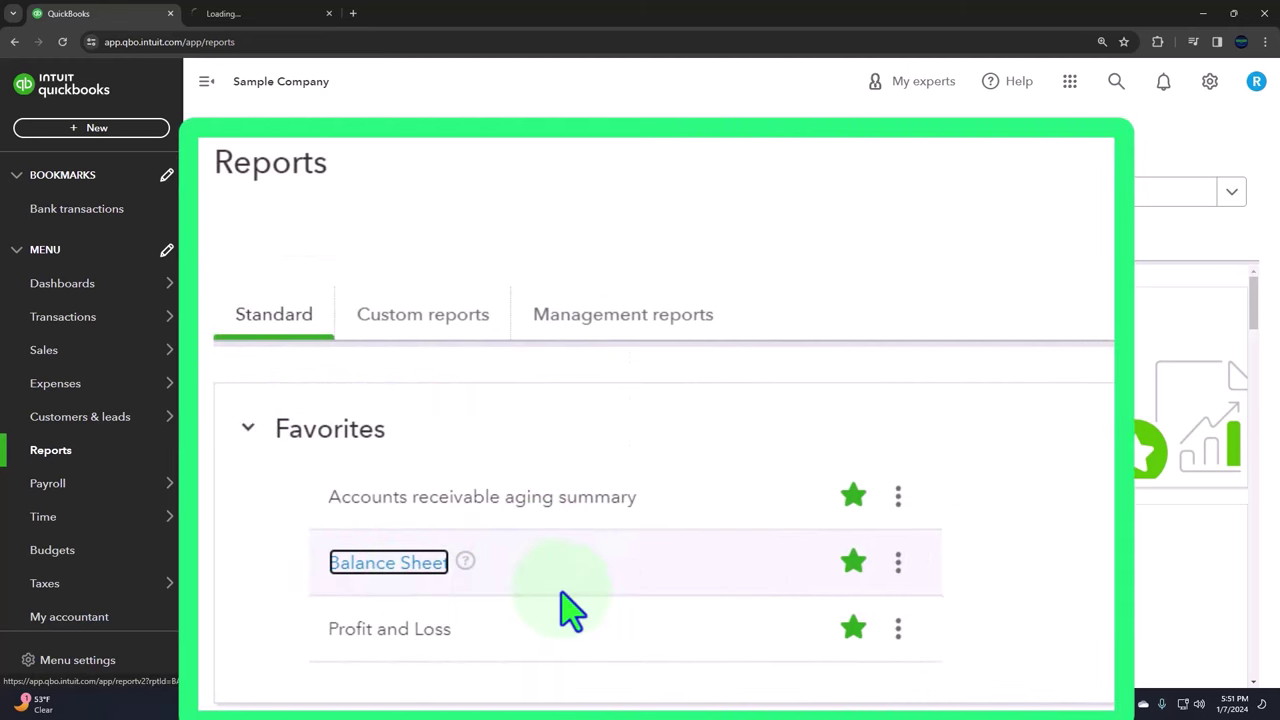
{"action": "right_click", "coordinate": [414, 638]}
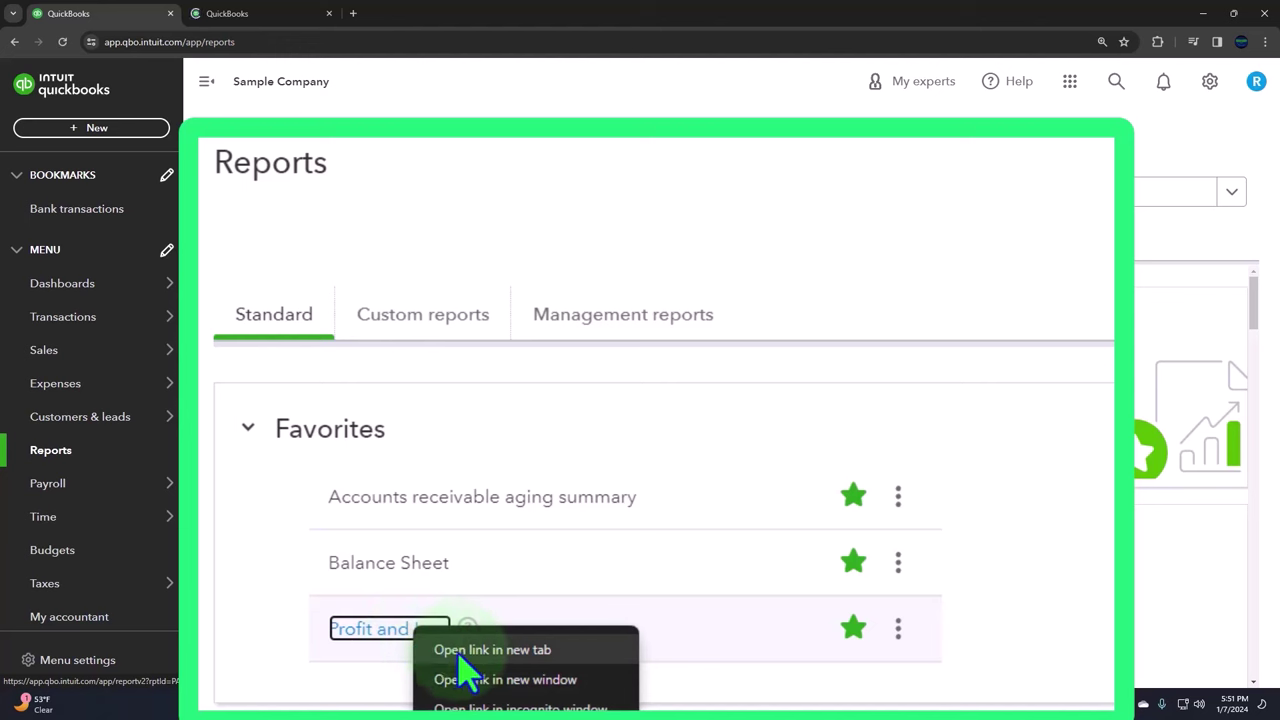
{"action": "left_click", "coordinate": [540, 645]}
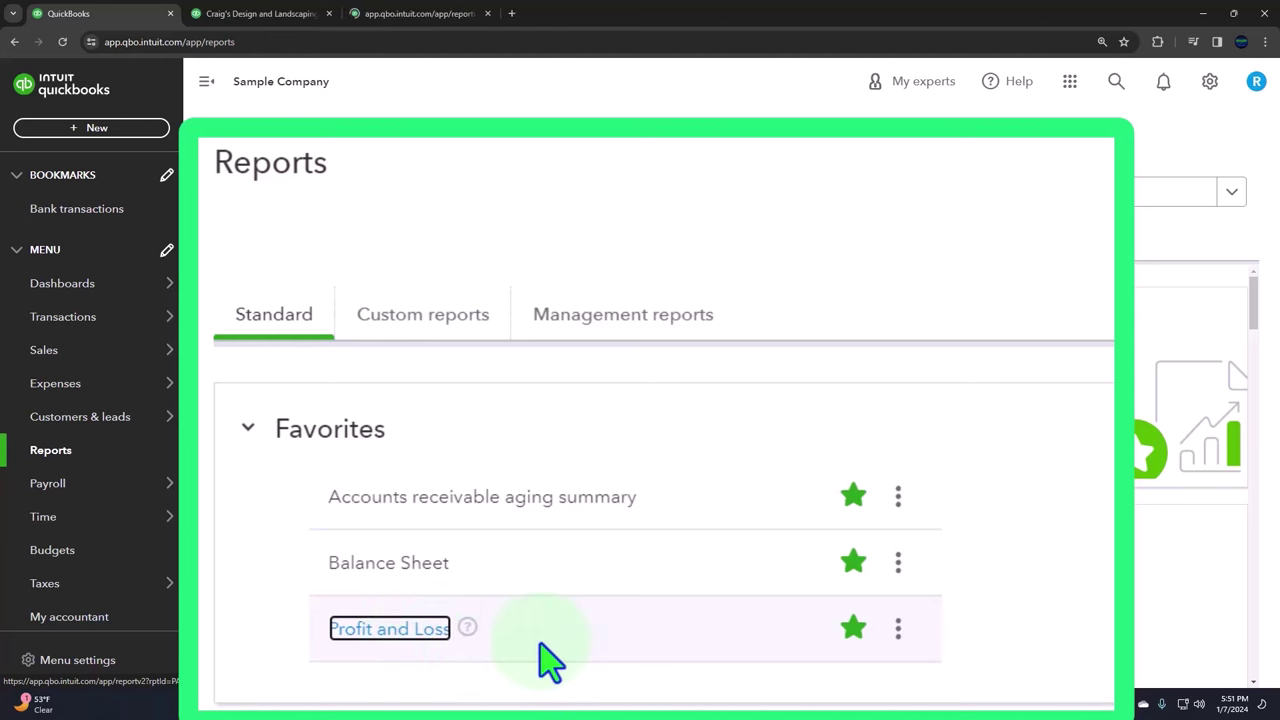
- Collapse the navigation sidebar beside the Balance Sheet and run the report for the period 01/01/2023 to 12/31/2023
{"action": "left_click", "coordinate": [275, 15]}
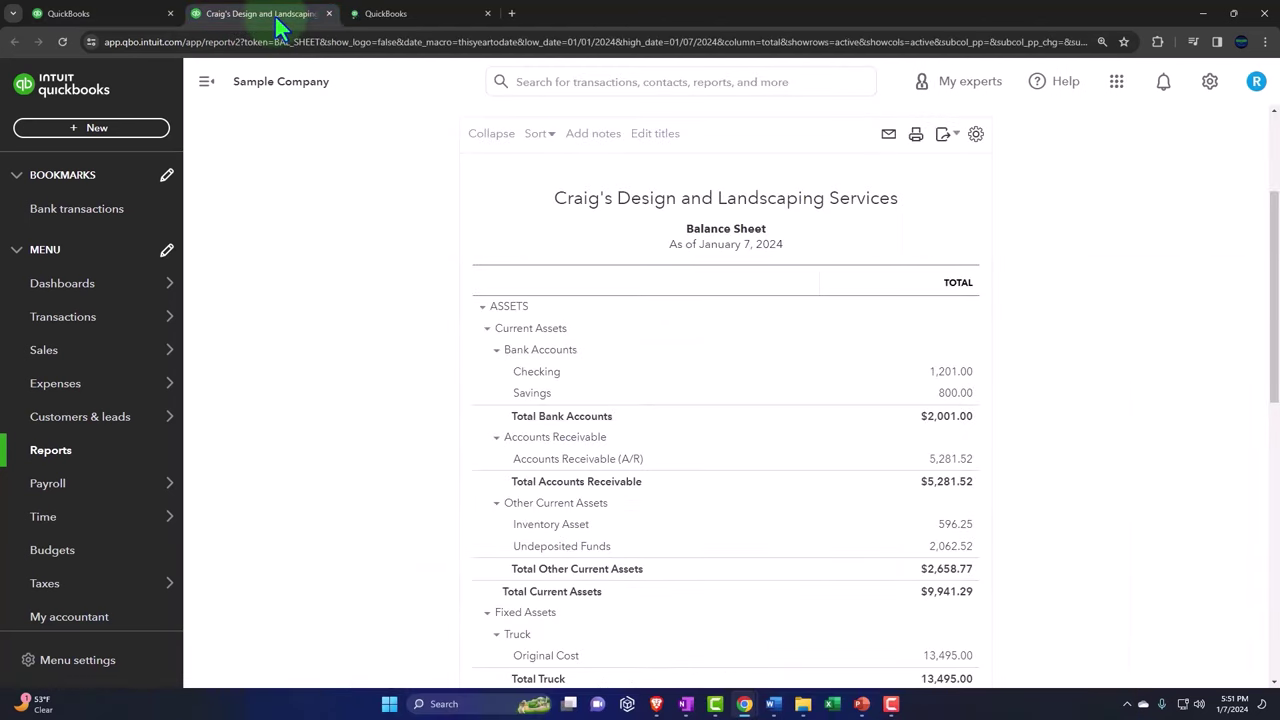
{"action": "left_click", "coordinate": [207, 84]}
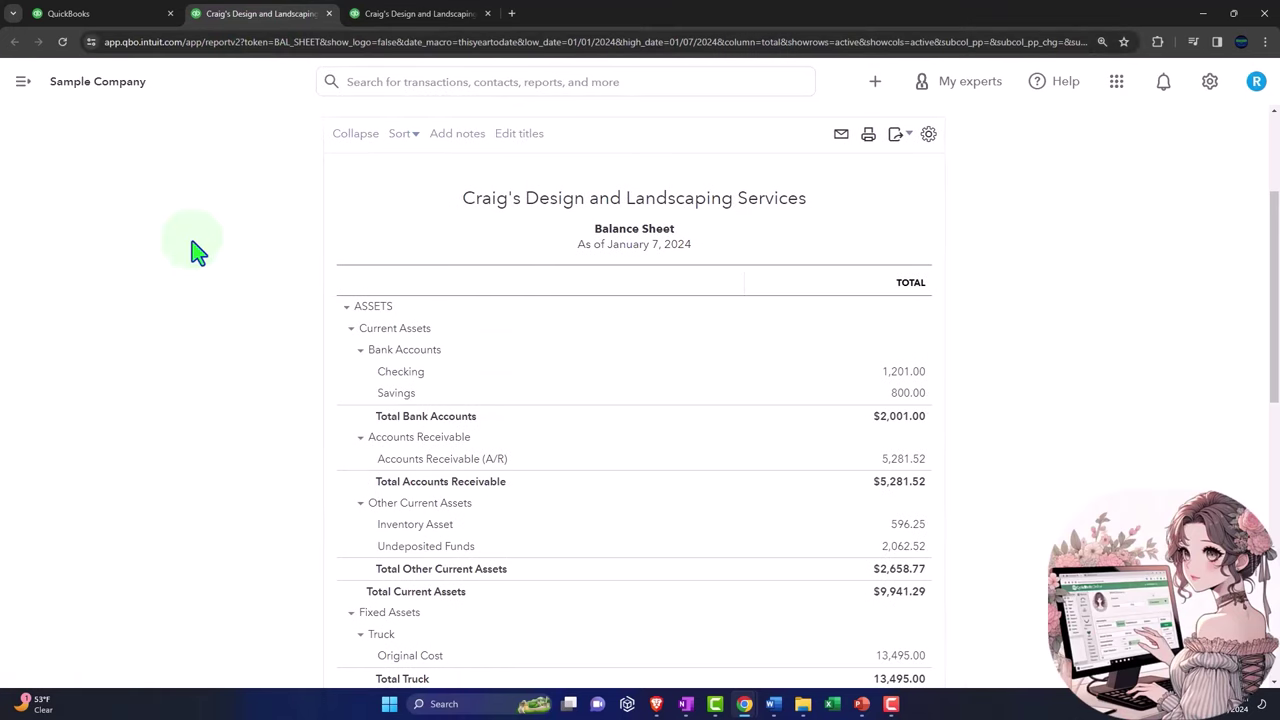
{"action": "scroll", "coordinate": [191, 255], "scroll_direction": "up", "scroll_amount": 2}
{"action": "left_click", "coordinate": [262, 205]}
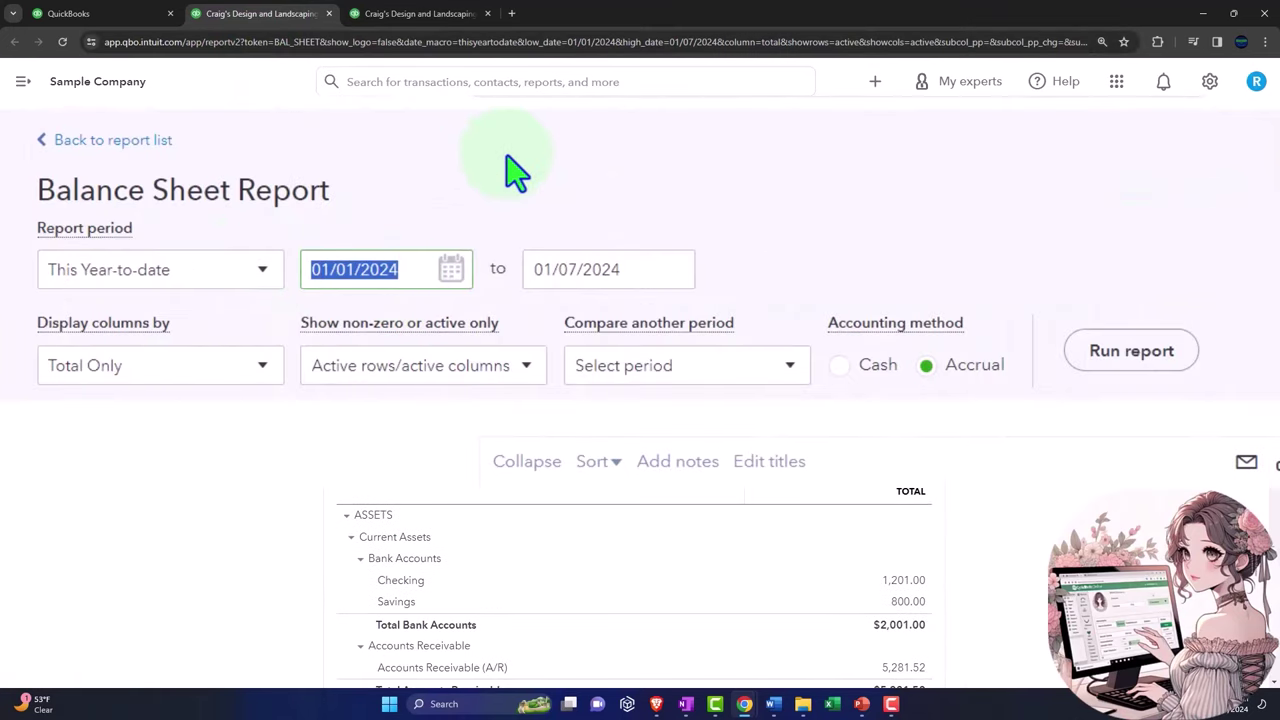
{"action": "type", "text": "01012023"}
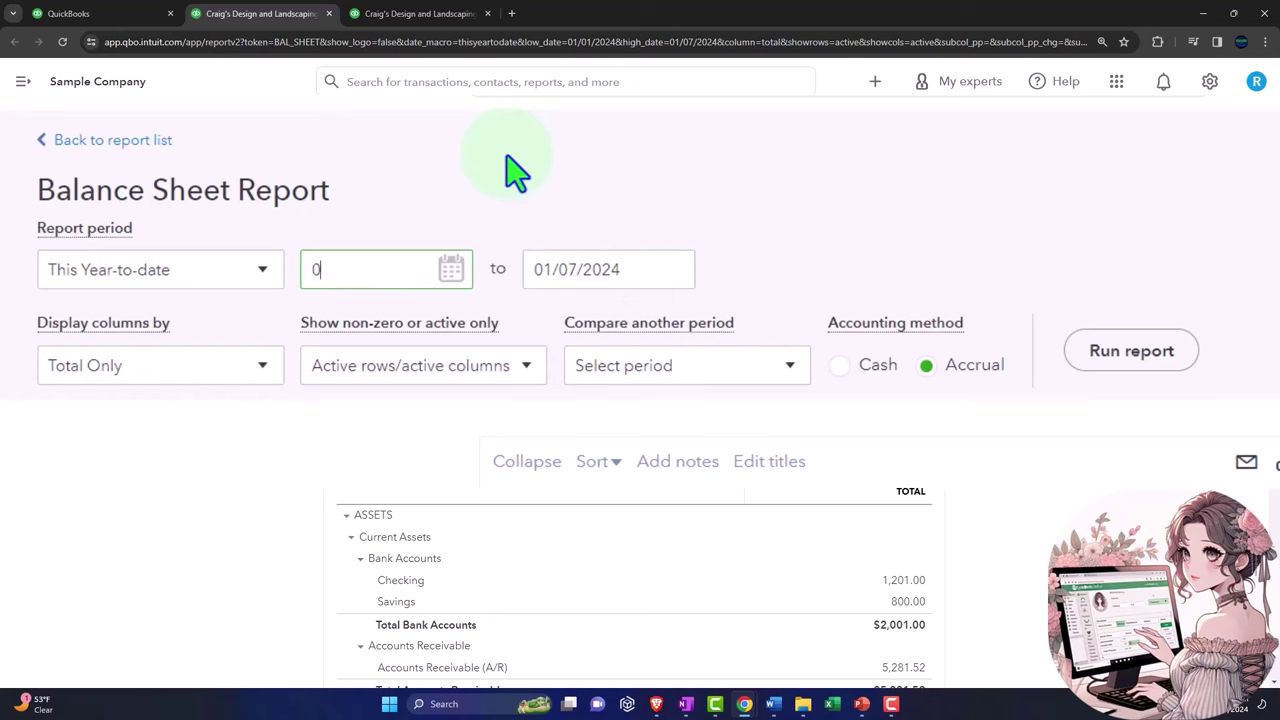
{"action": "key", "text": "Tab"}
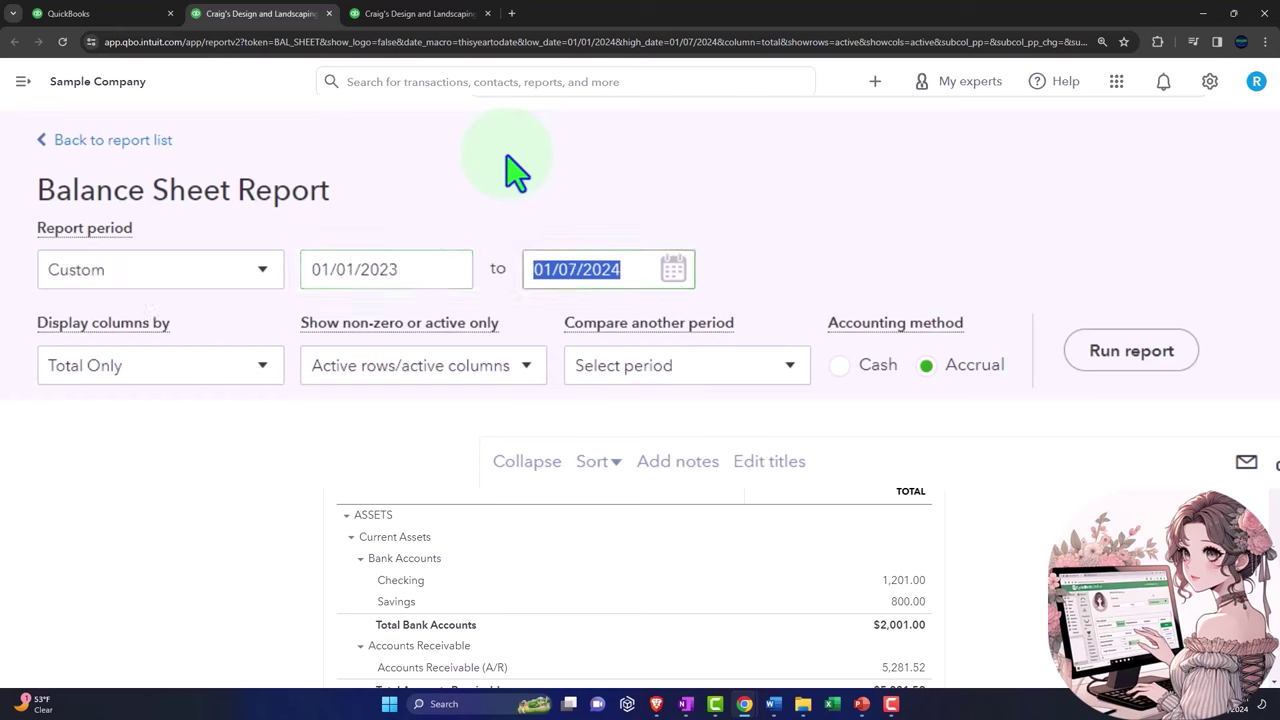
{"action": "type", "text": "123123"}
{"action": "key", "text": "Tab"}
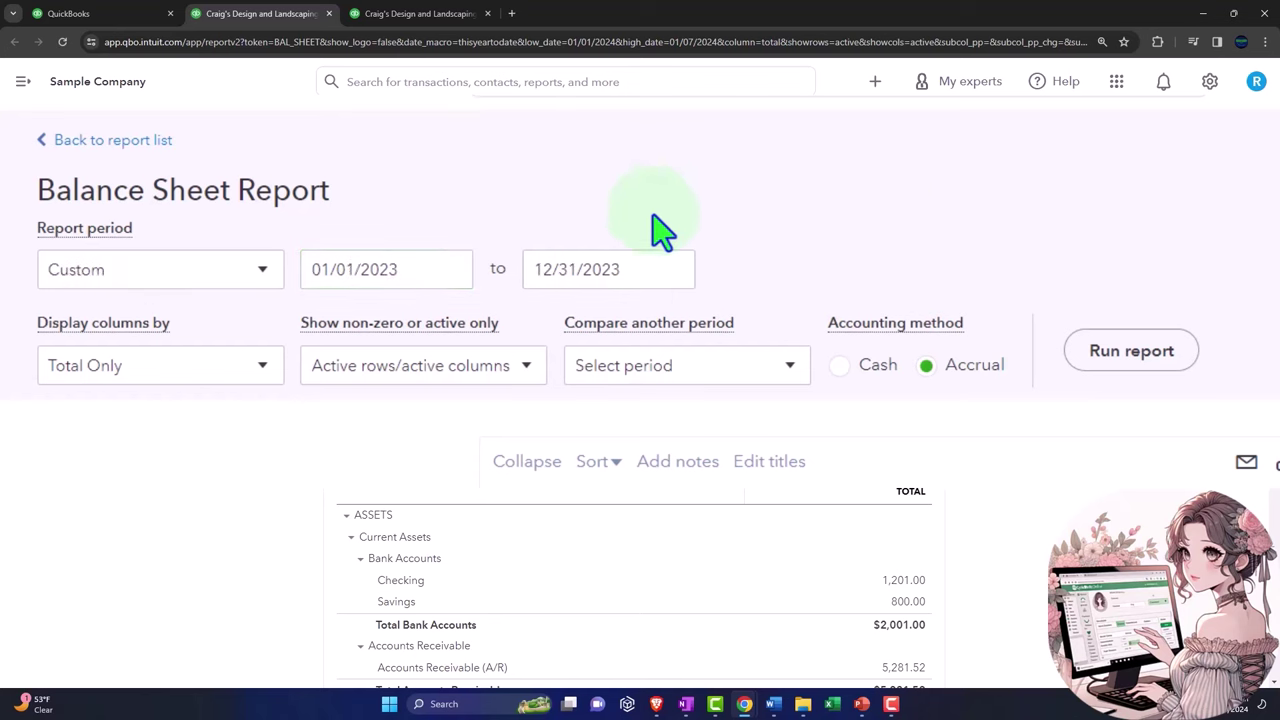
{"action": "left_click", "coordinate": [1114, 350]}
{"action": "scroll", "coordinate": [757, 272], "scroll_direction": "down", "scroll_amount": 2}
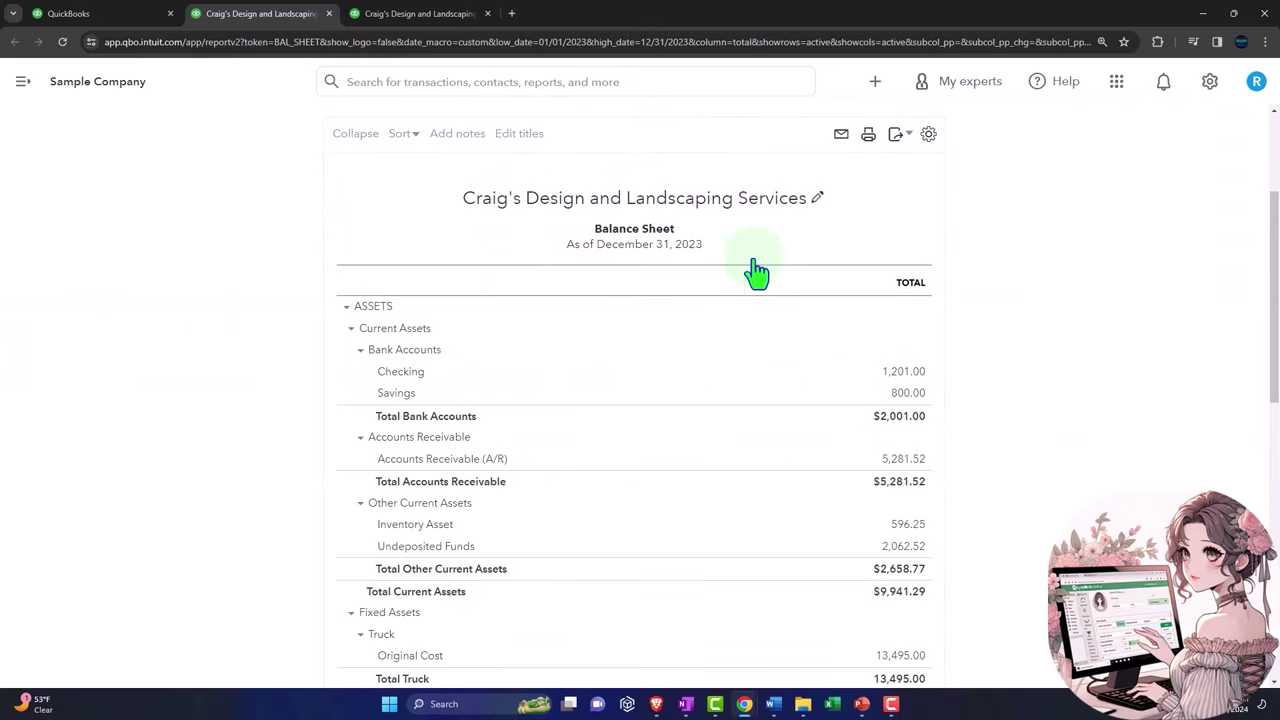
- Collapse the navigation sidebar beside the Profit and Loss report and run it for the period 01/01/2023 to 12/31/2023
{"action": "left_click", "coordinate": [436, 15]}
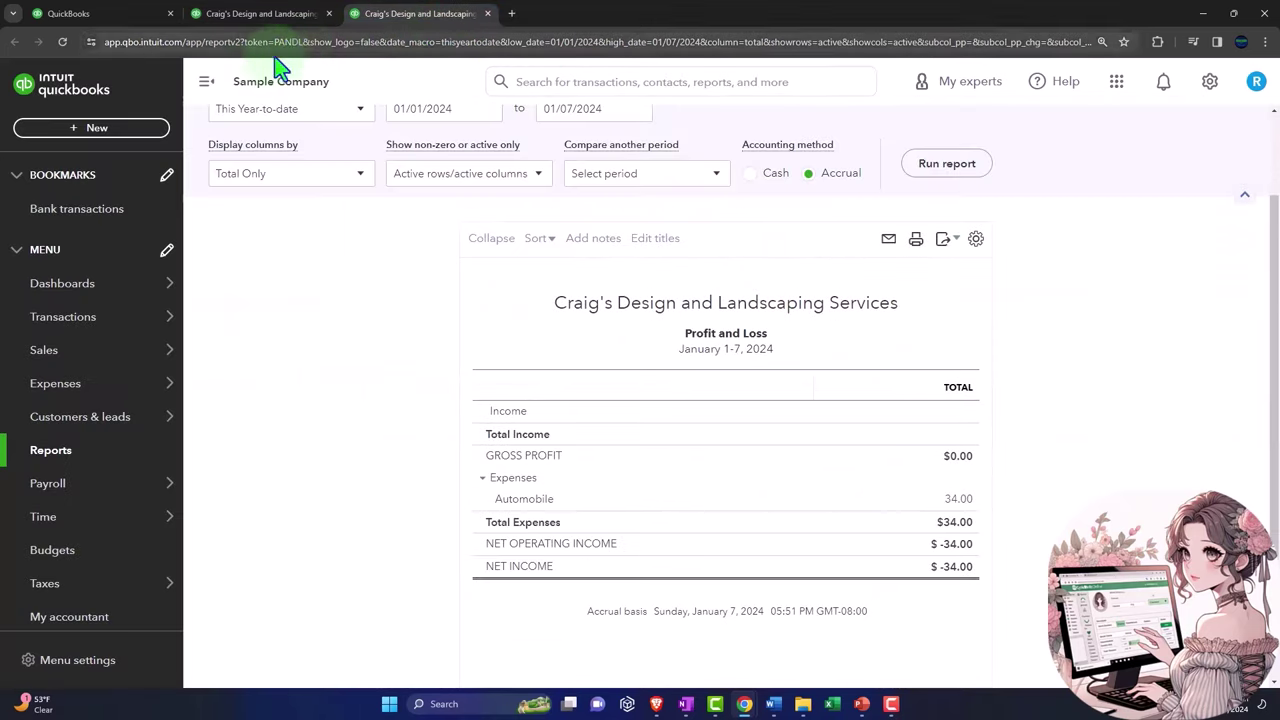
{"action": "left_click", "coordinate": [206, 81]}
{"action": "scroll", "coordinate": [218, 290], "scroll_direction": "up", "scroll_amount": 2}
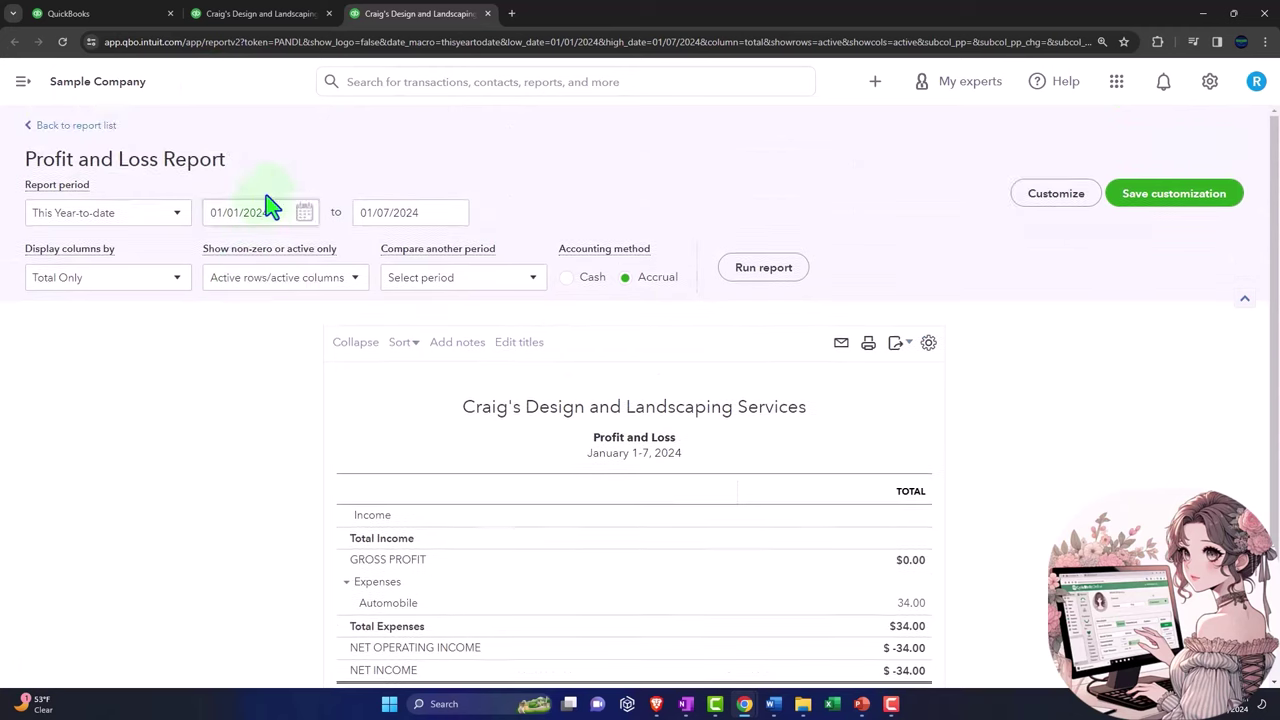
{"action": "left_click", "coordinate": [266, 211]}
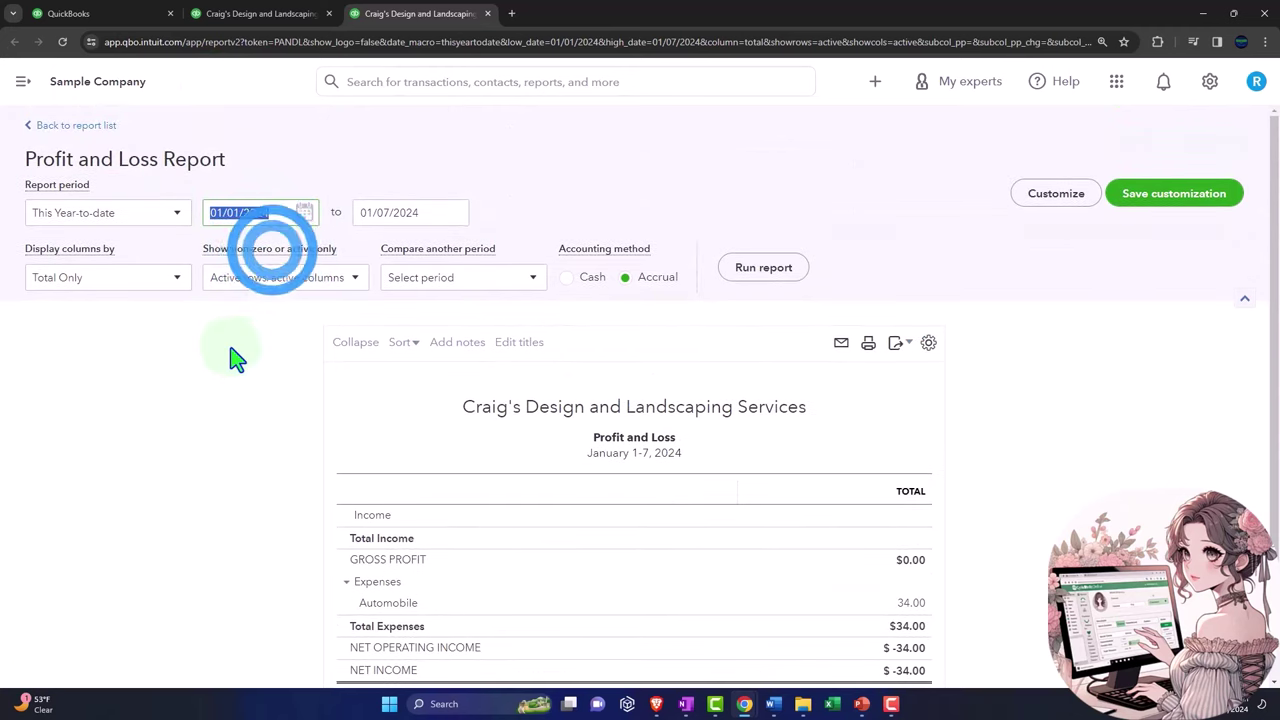
{"action": "type", "text": "01/01/2023"}
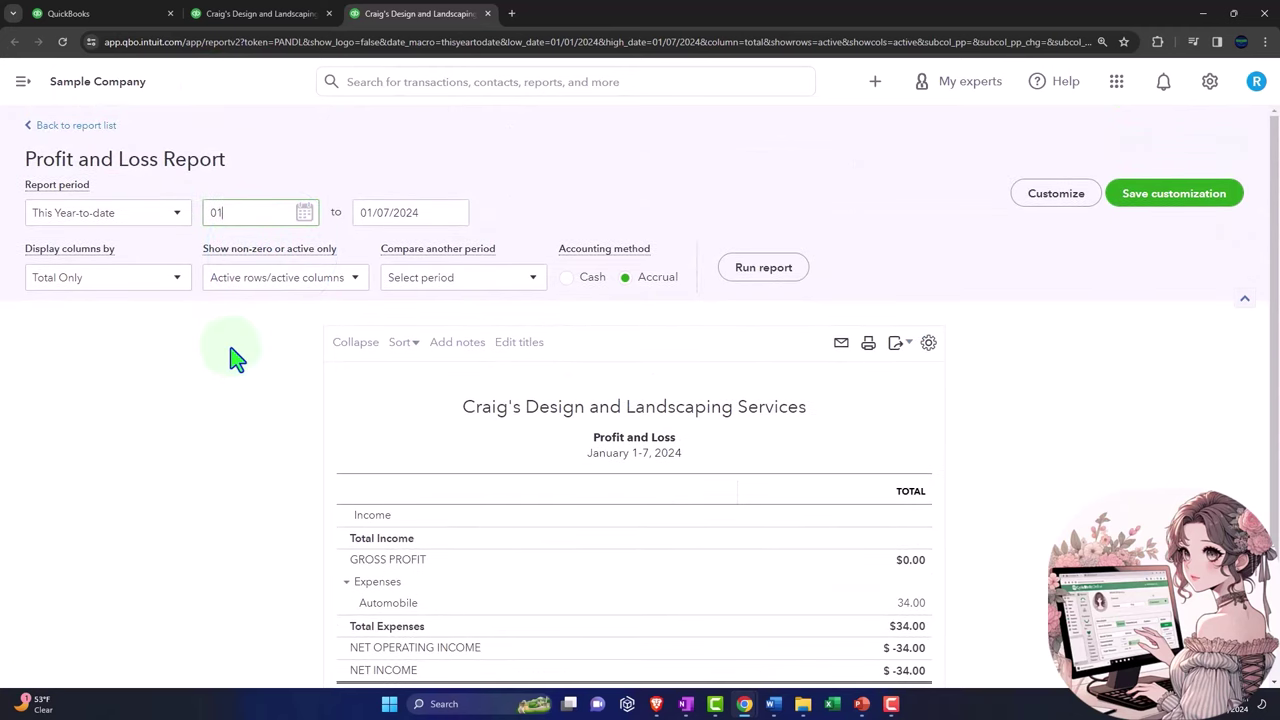
{"action": "key", "text": "Tab"}
{"action": "type", "text": "12/31/2023"}
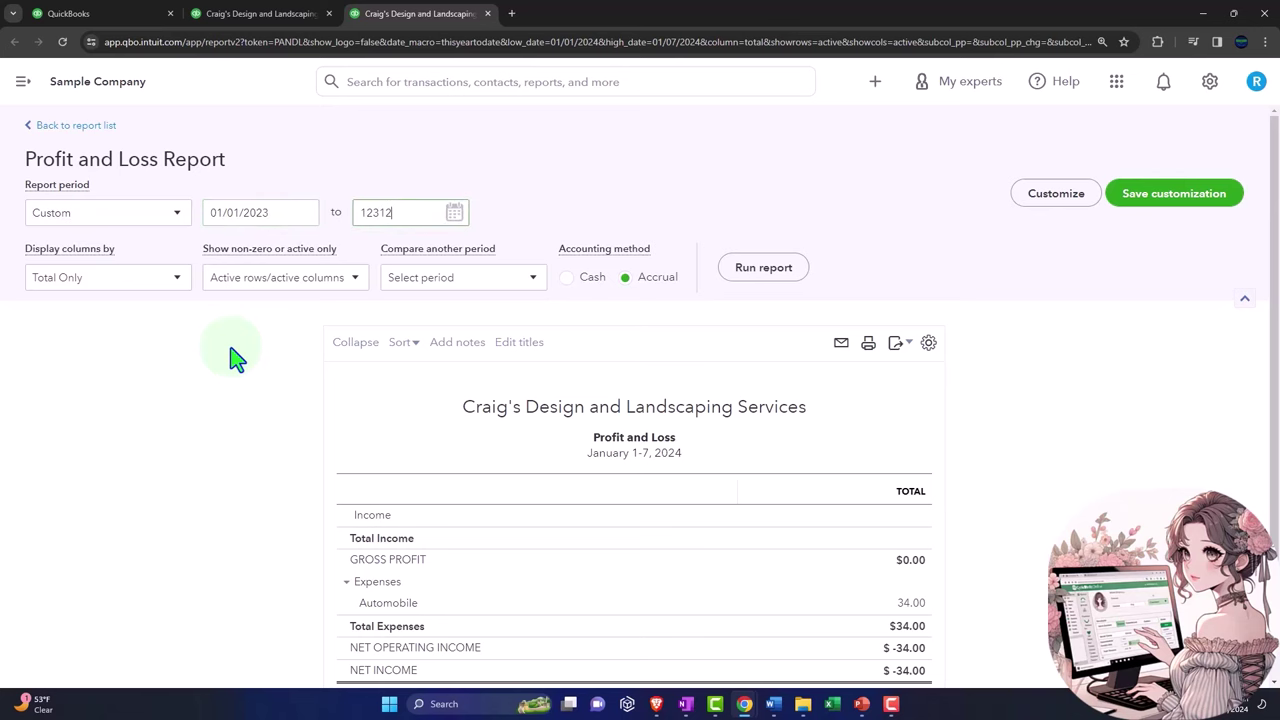
{"action": "key", "text": "Tab"}
{"action": "left_click", "coordinate": [763, 267]}
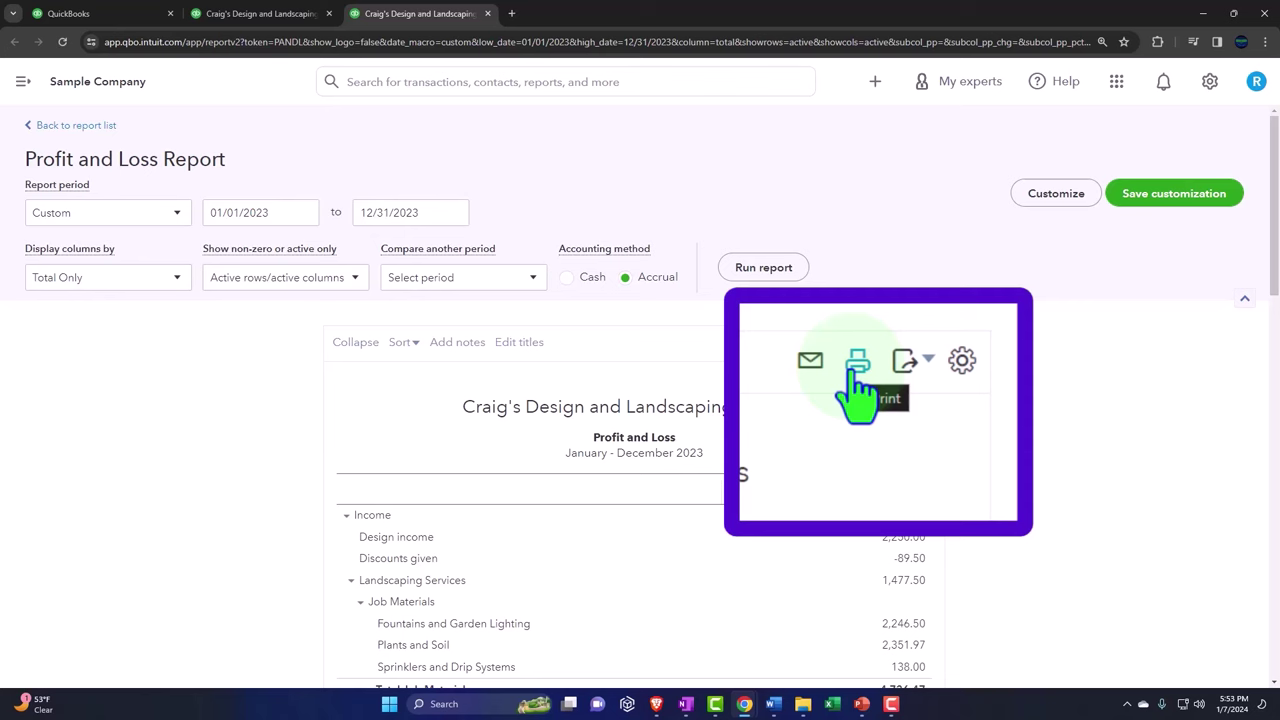
- Review the Profit and Loss report's export options, and examine the custom reports and management reports lists on the Reports page
{"action": "left_click", "coordinate": [912, 366]}
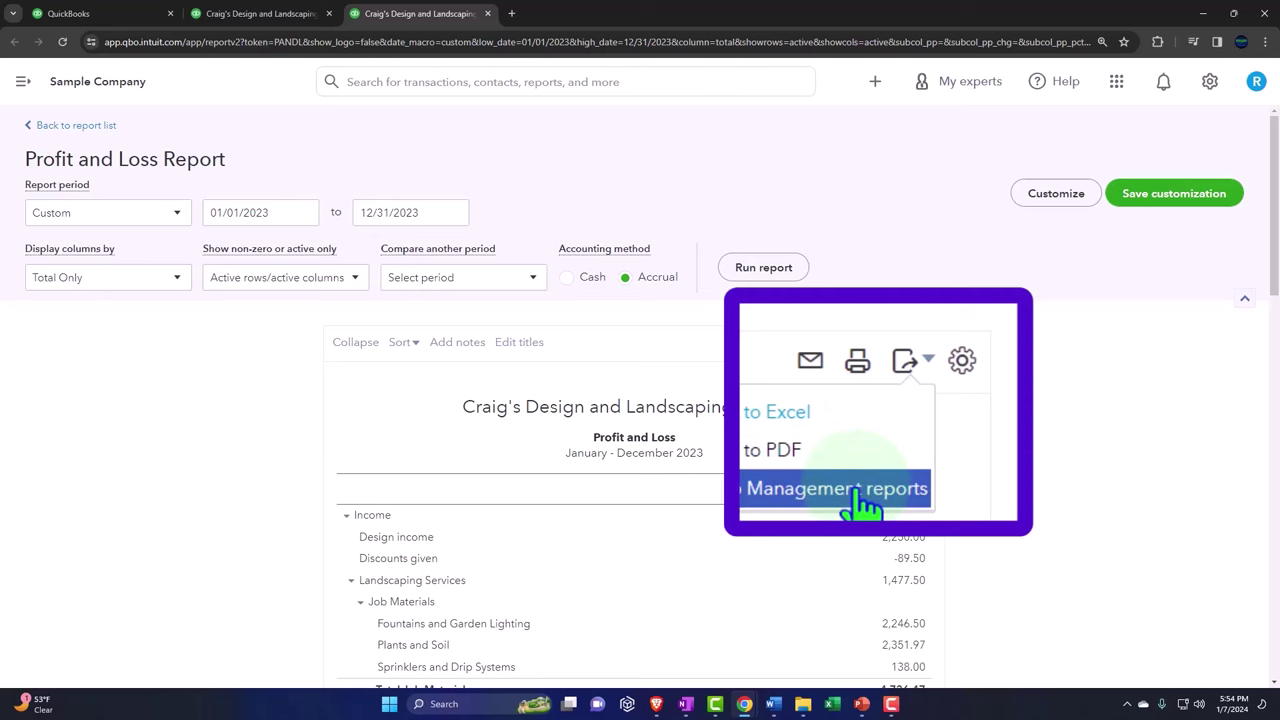
{"action": "left_click", "coordinate": [800, 400]}
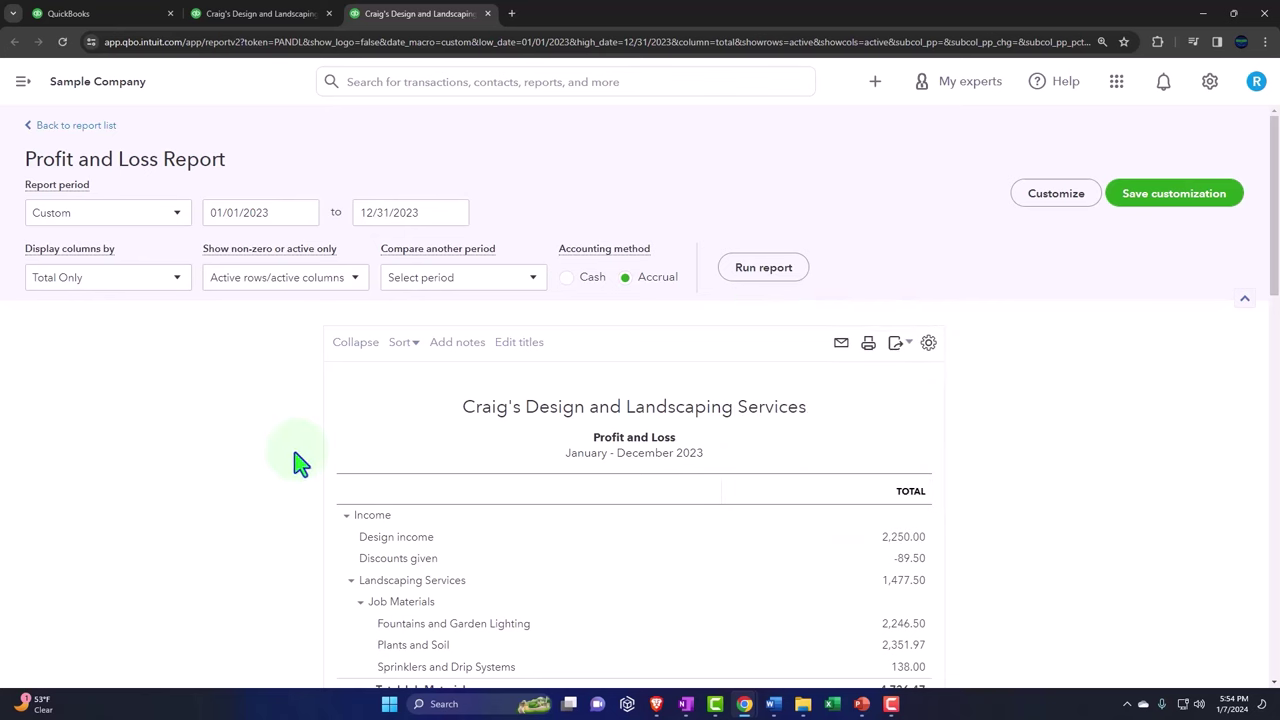
{"action": "left_click", "coordinate": [132, 18]}
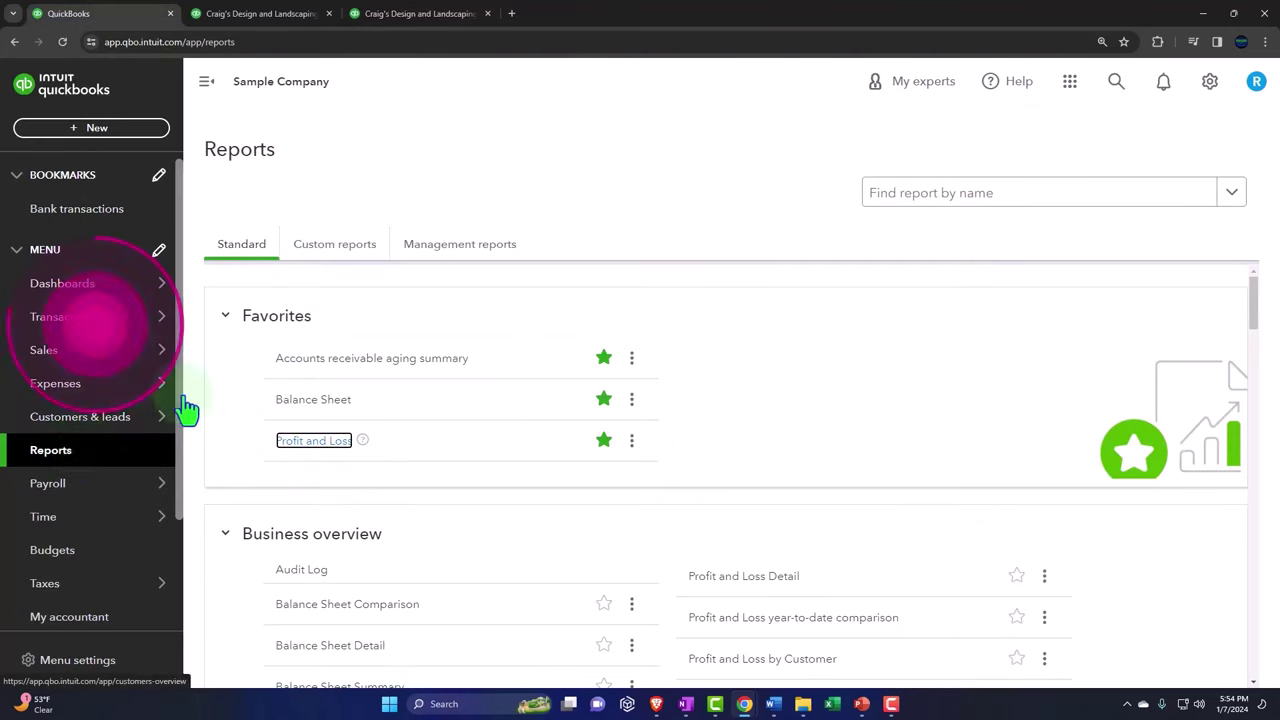
{"action": "left_click", "coordinate": [308, 262]}
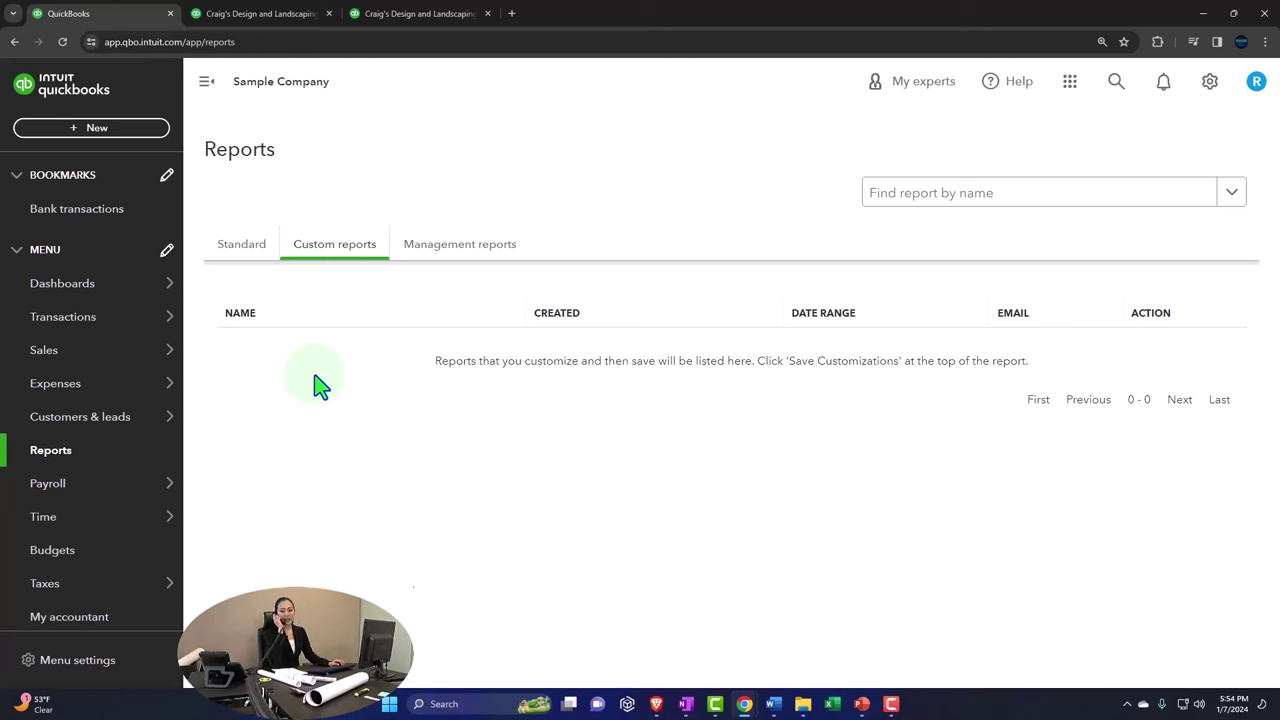
{"action": "left_click", "coordinate": [445, 250]}
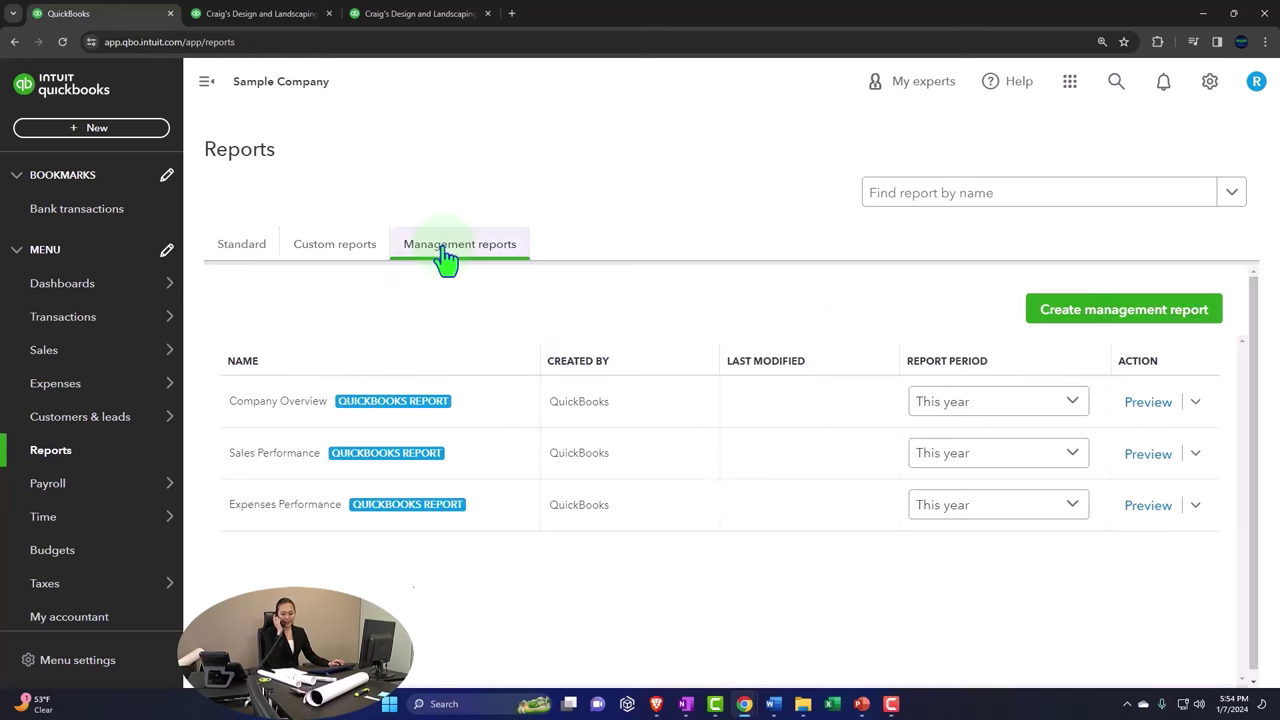
{"action": "left_click", "coordinate": [457, 410]}
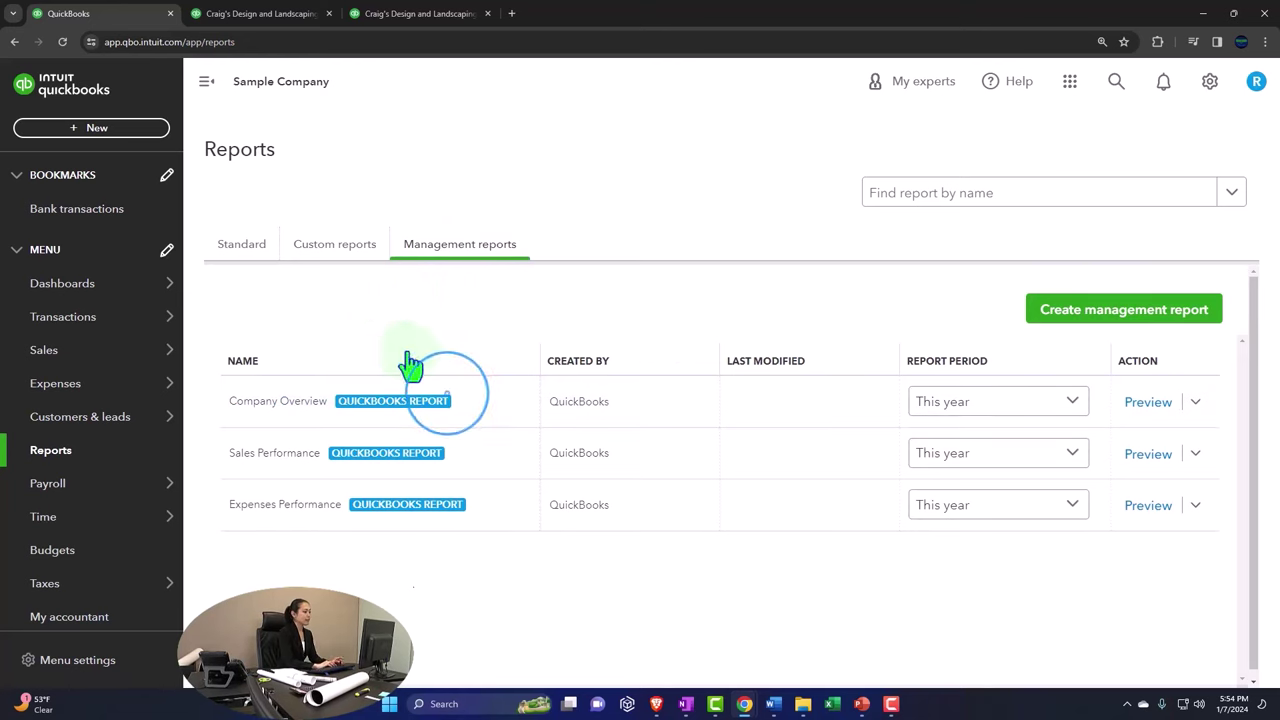
{"action": "left_click", "coordinate": [337, 256]}
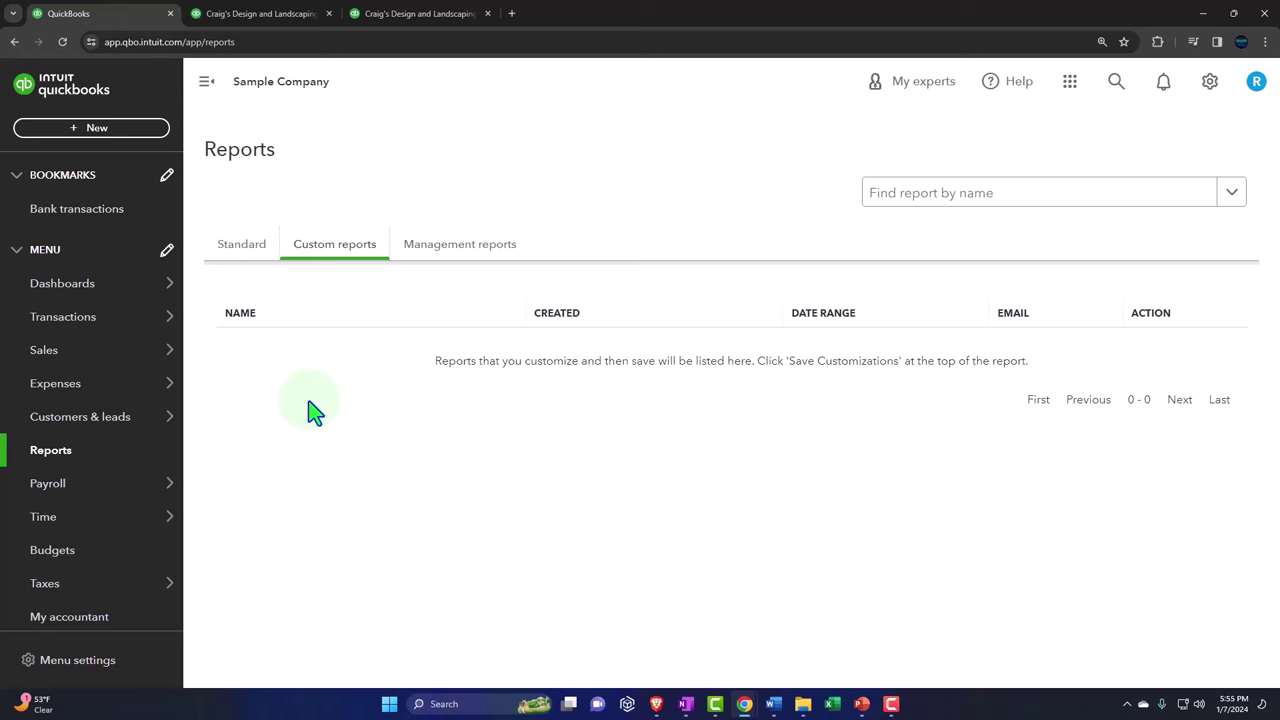
- Switch to the desktop and examine the files in QuickBooks Online 2024 > QuickBooks Navigation > Year End Reports, then minimize the folder window
{"action": "left_click", "coordinate": [1205, 14]}
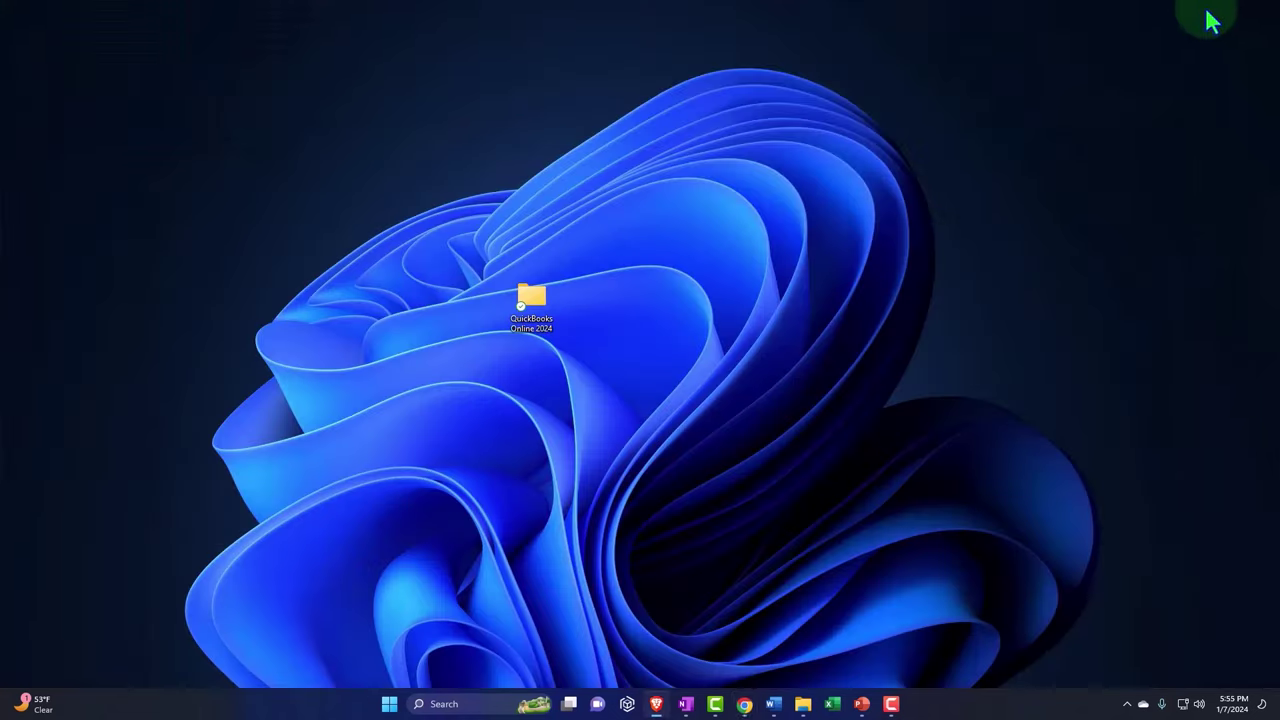
{"action": "double_click", "coordinate": [528, 298]}
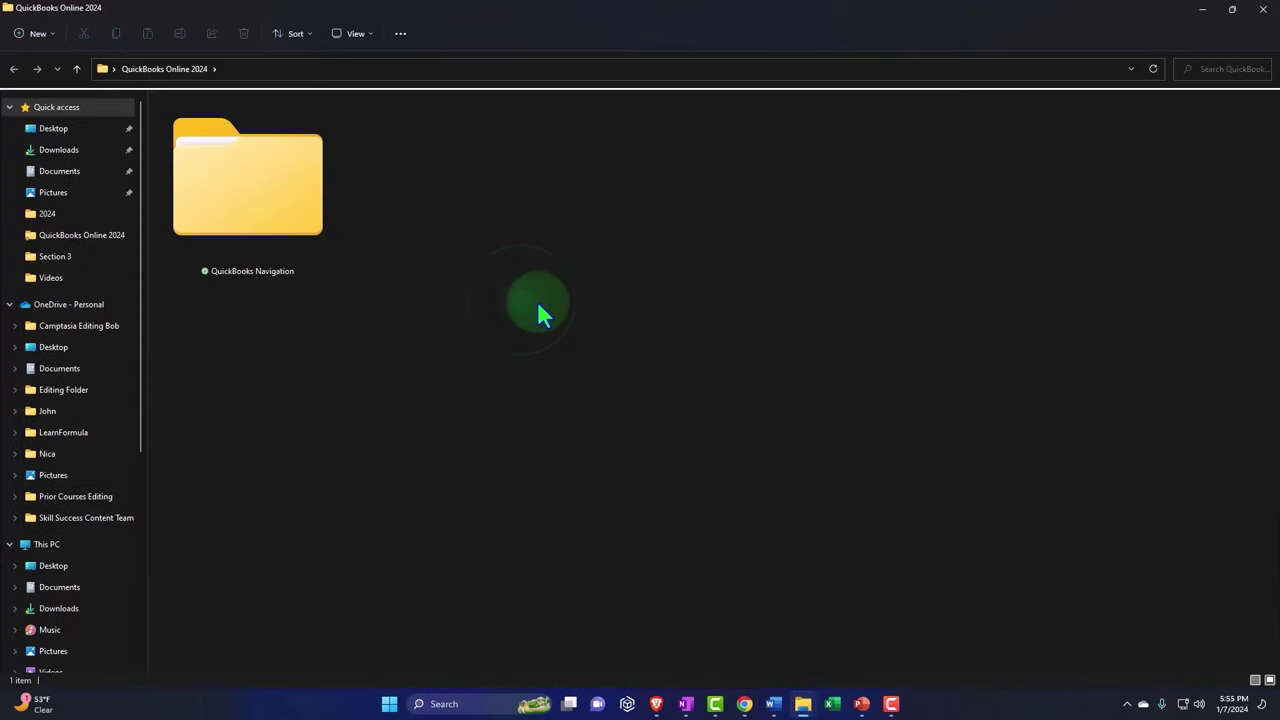
{"action": "double_click", "coordinate": [280, 222]}
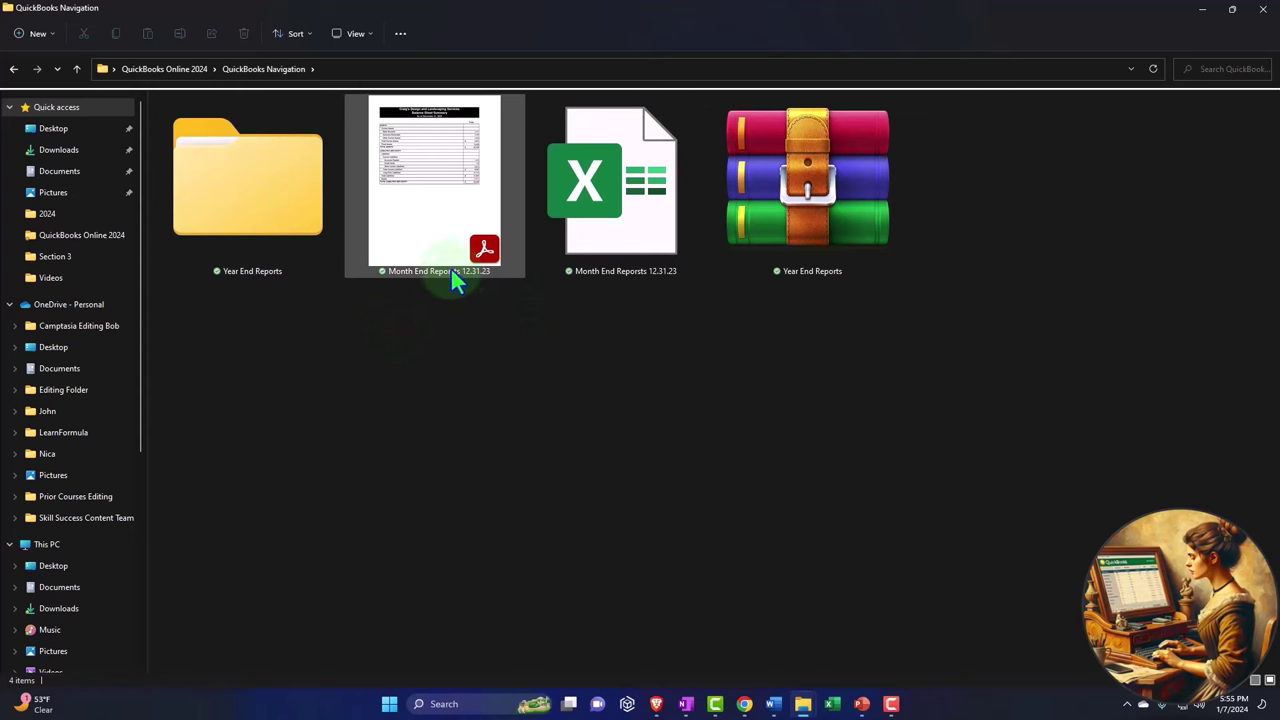
{"action": "double_click", "coordinate": [270, 256]}
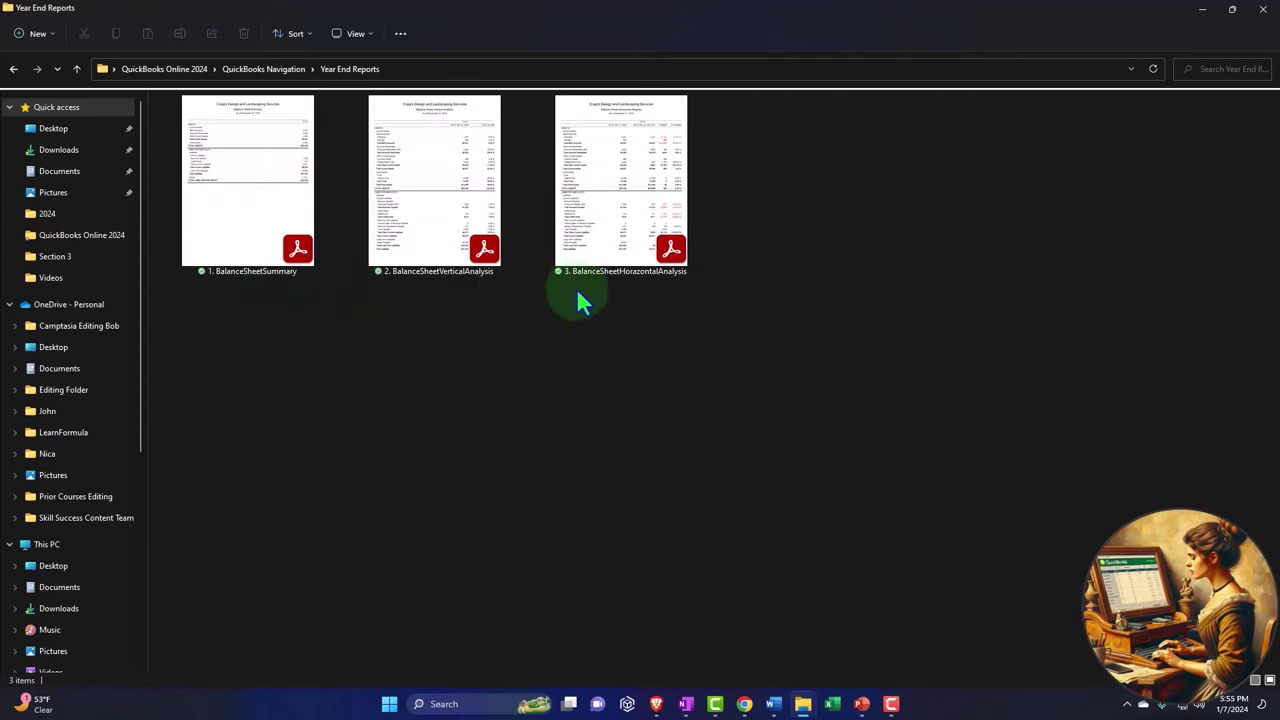
{"action": "left_click", "coordinate": [1203, 20]}
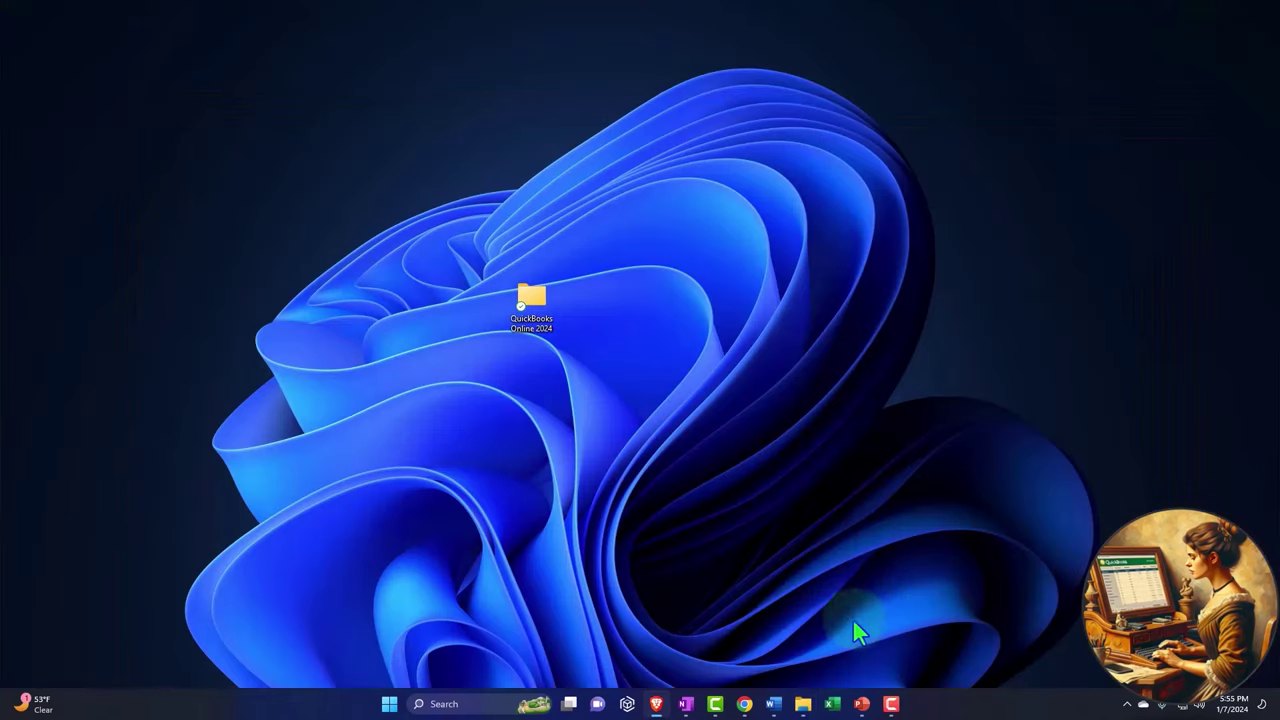
- Switch back to the QuickBooks Reports page and examine the standard reports under Business overview
{"action": "mouse_move", "coordinate": [744, 704]}
{"action": "left_click", "coordinate": [820, 592]}
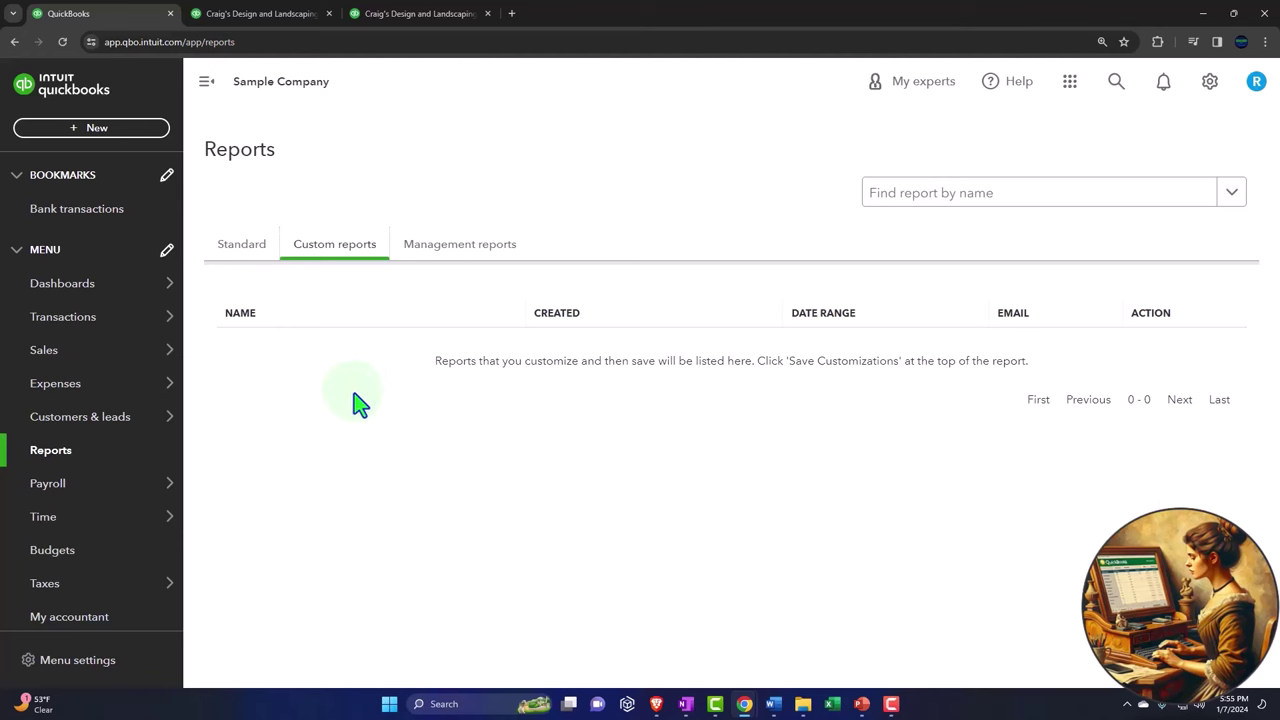
{"action": "left_click", "coordinate": [246, 258]}
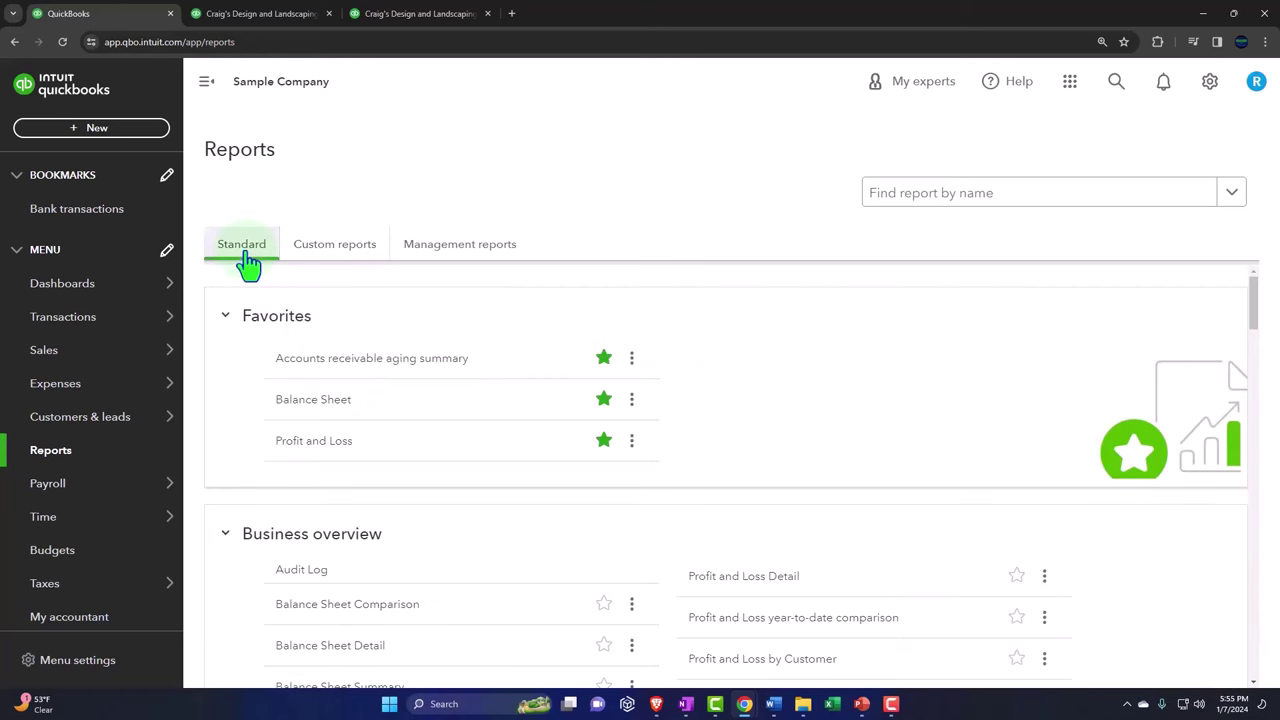
{"action": "scroll", "coordinate": [386, 400], "scroll_direction": "down", "scroll_amount": 2}
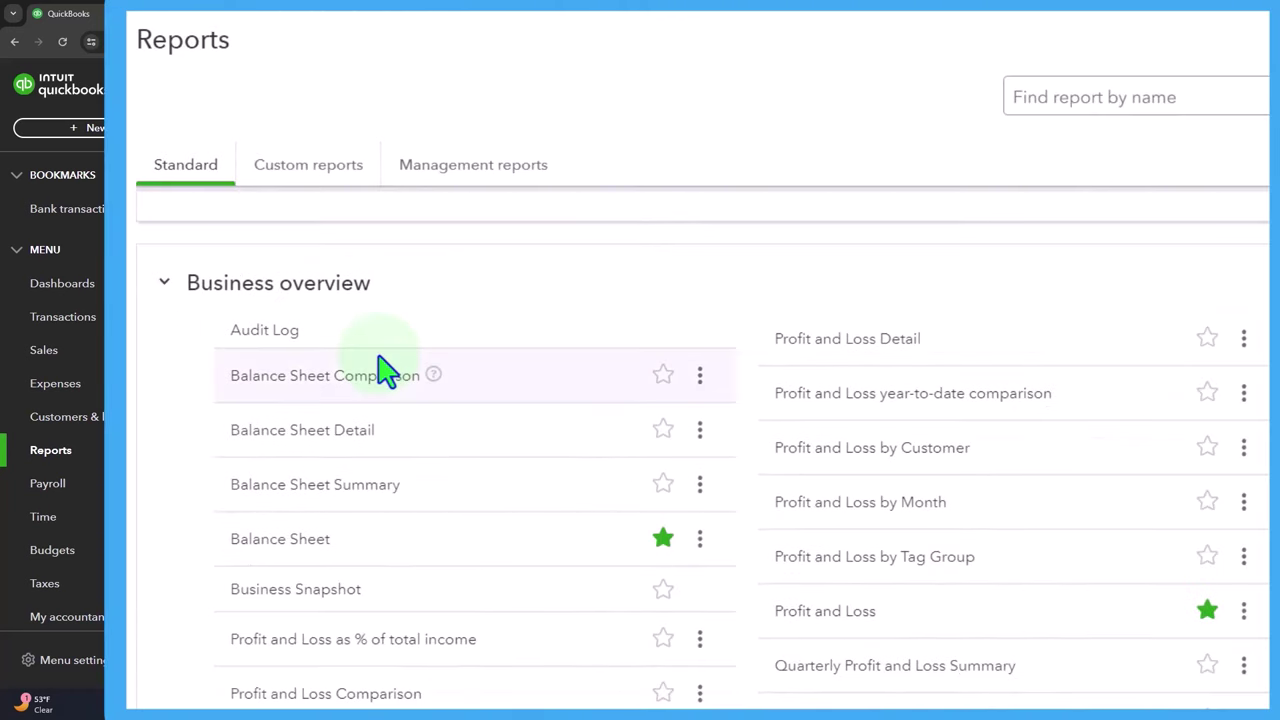
{"action": "scroll", "coordinate": [386, 372], "scroll_direction": "down", "scroll_amount": 1}
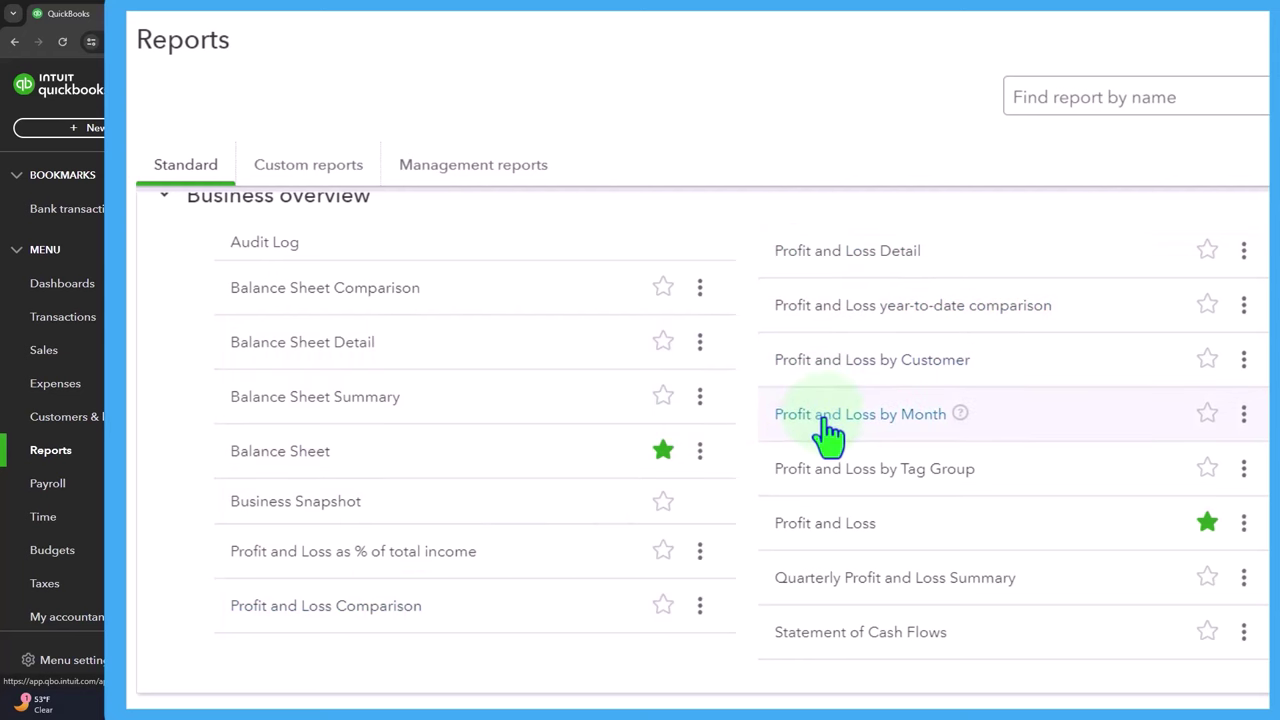
- Return to the open 2023 Profit and Loss report, collapse its subaccounts and review the summarized lines
{"action": "left_click", "coordinate": [829, 532]}
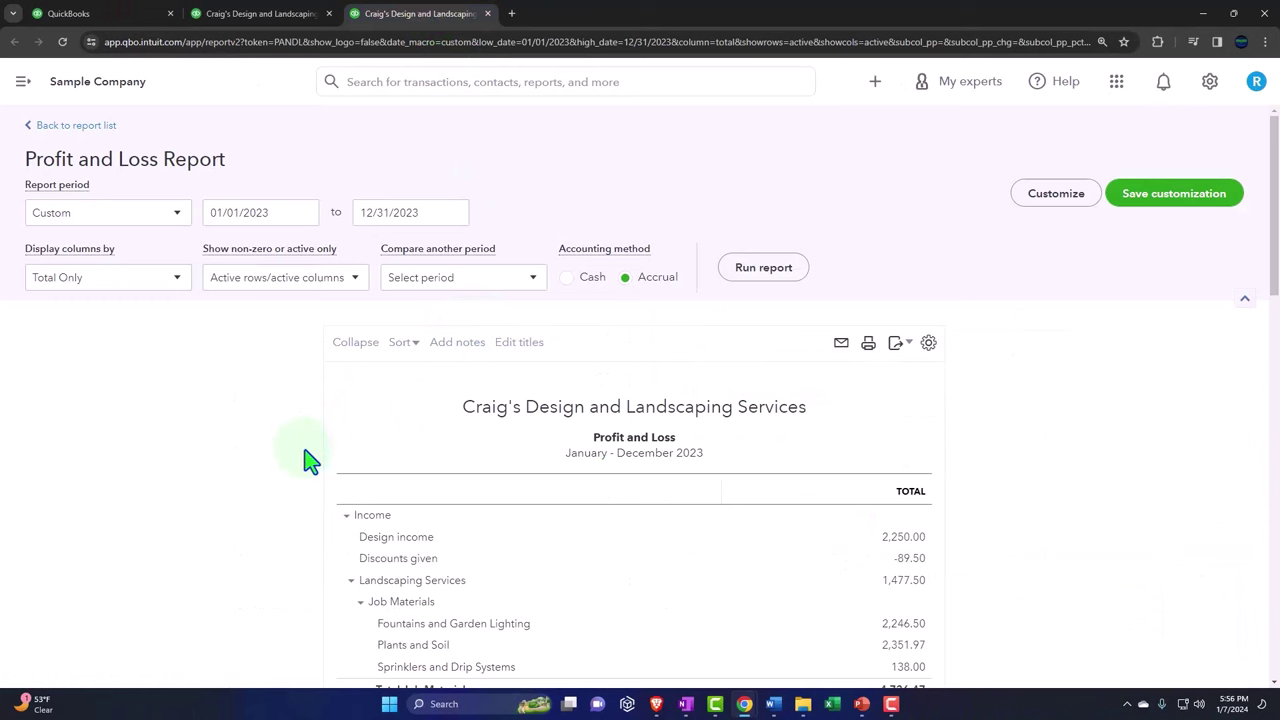
{"action": "left_click", "coordinate": [354, 345]}
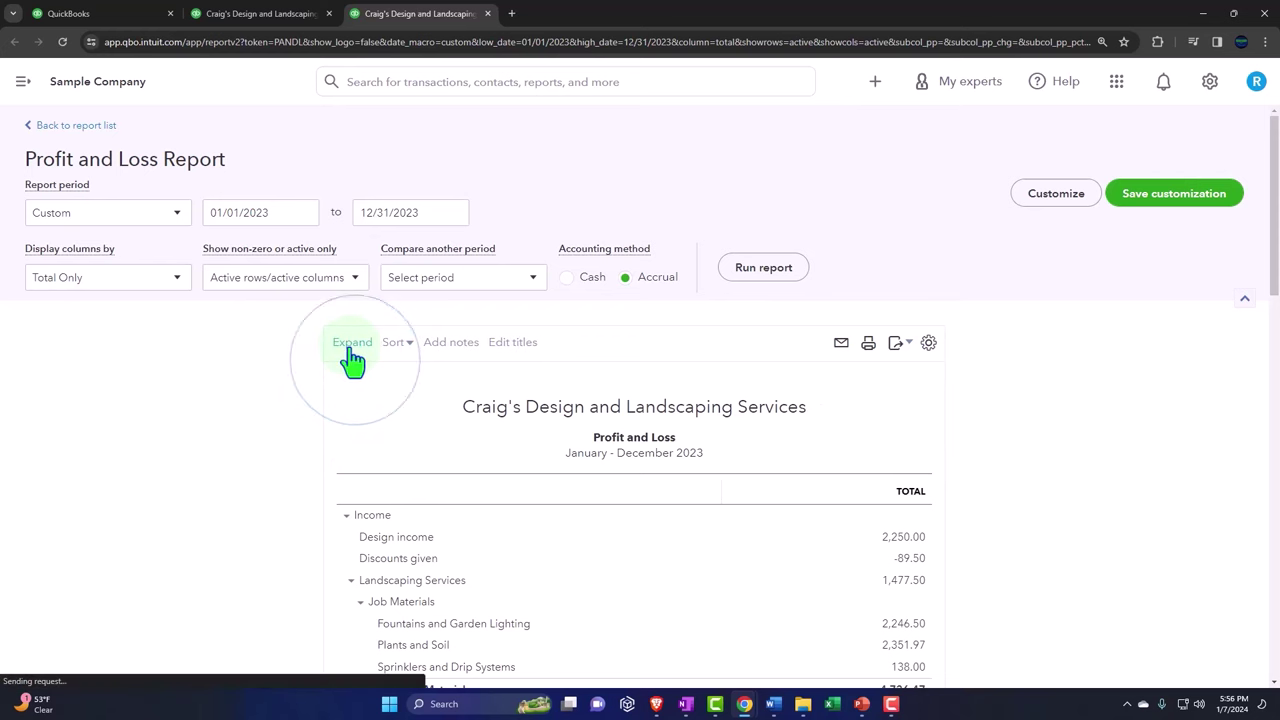
{"action": "scroll", "coordinate": [349, 350], "scroll_direction": "down", "scroll_amount": 2}
{"action": "scroll", "coordinate": [349, 365], "scroll_direction": "down", "scroll_amount": 3}
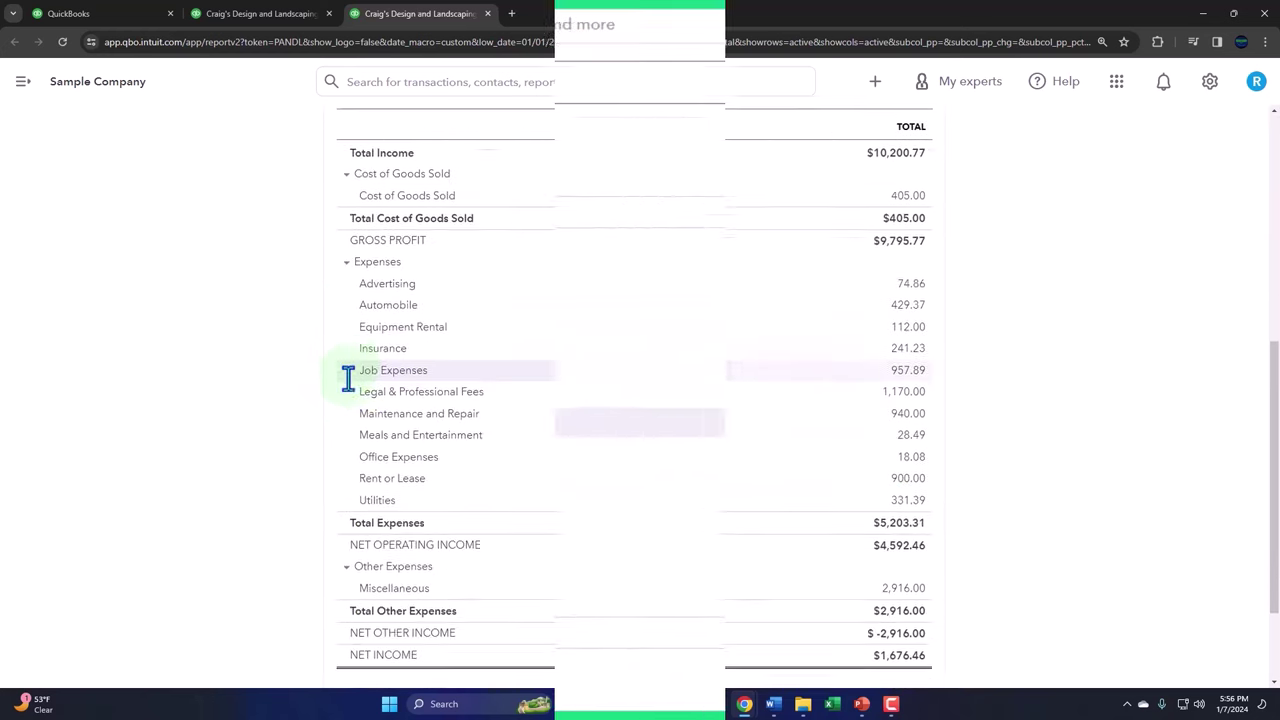
{"action": "scroll", "coordinate": [390, 380], "scroll_direction": "up", "scroll_amount": 2}
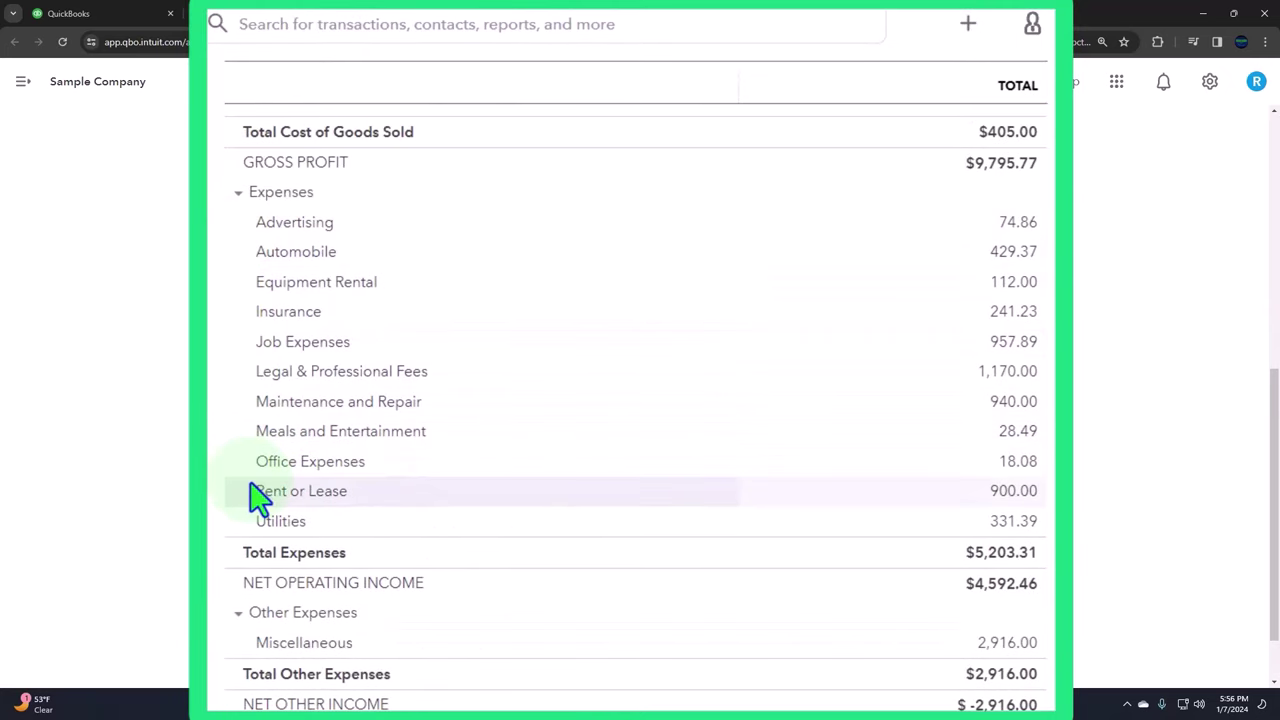
{"action": "scroll", "coordinate": [255, 493], "scroll_direction": "up", "scroll_amount": 5}
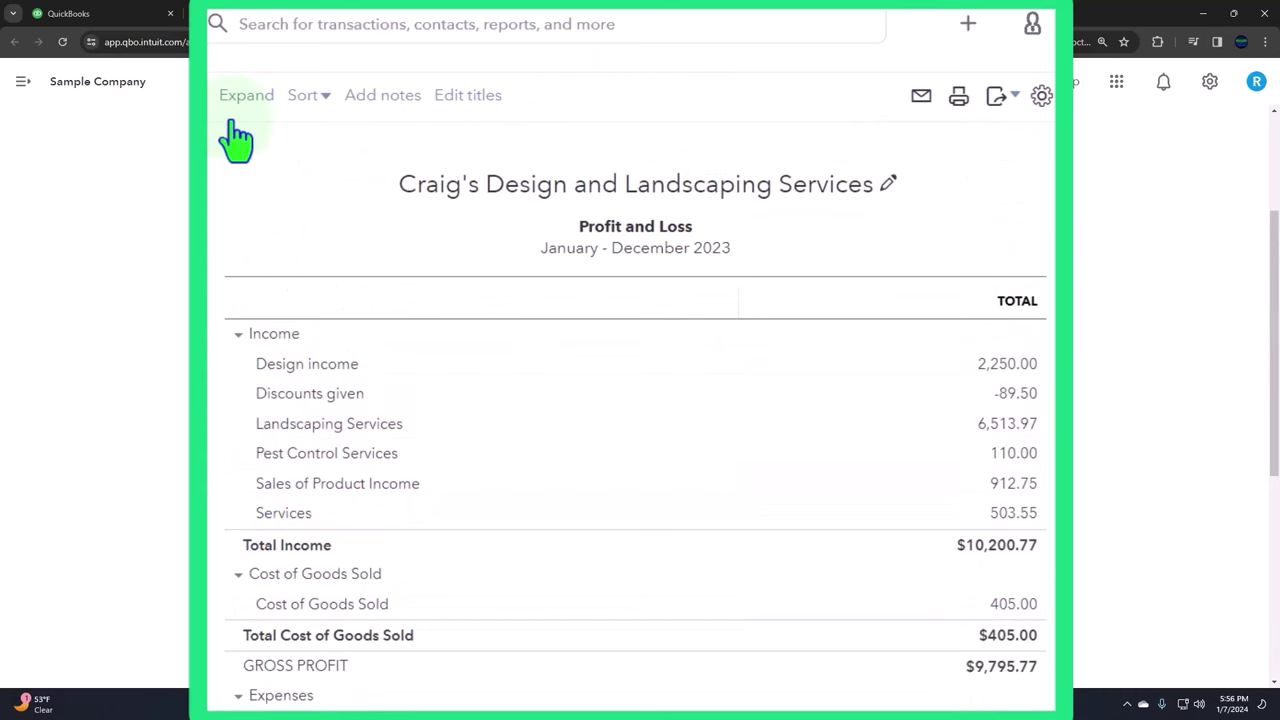
- Expand the Profit and Loss subaccounts to examine the income and expense detail, and collapse them again
{"action": "left_click", "coordinate": [235, 98]}
{"action": "scroll", "coordinate": [635, 410], "scroll_direction": "down", "scroll_amount": 4}
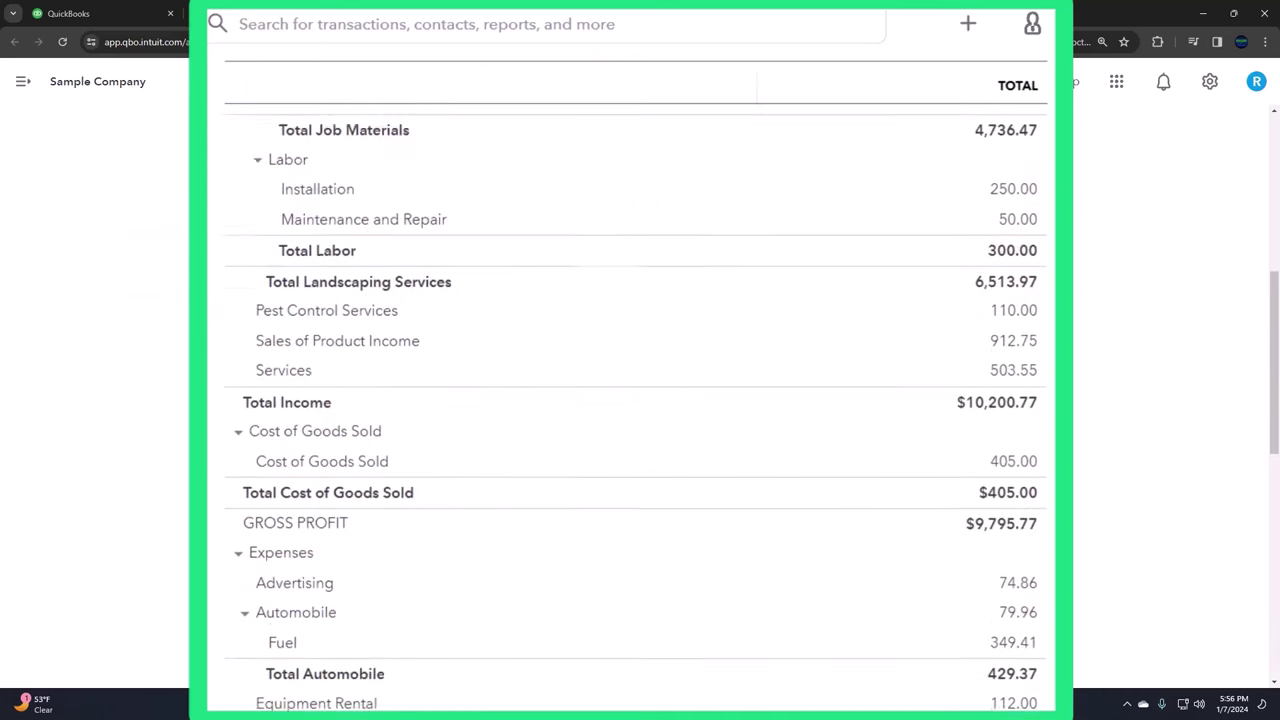
{"action": "scroll", "coordinate": [635, 410], "scroll_direction": "down", "scroll_amount": 3}
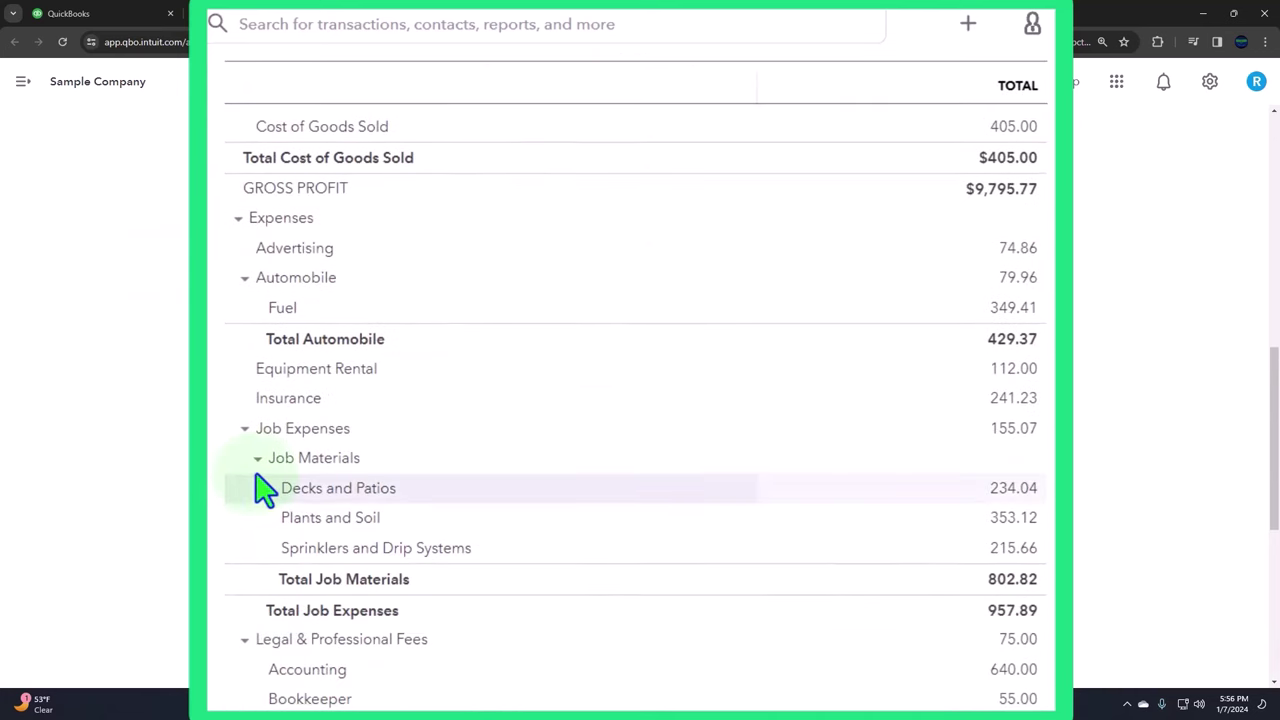
{"action": "scroll", "coordinate": [262, 614], "scroll_direction": "down", "scroll_amount": 2}
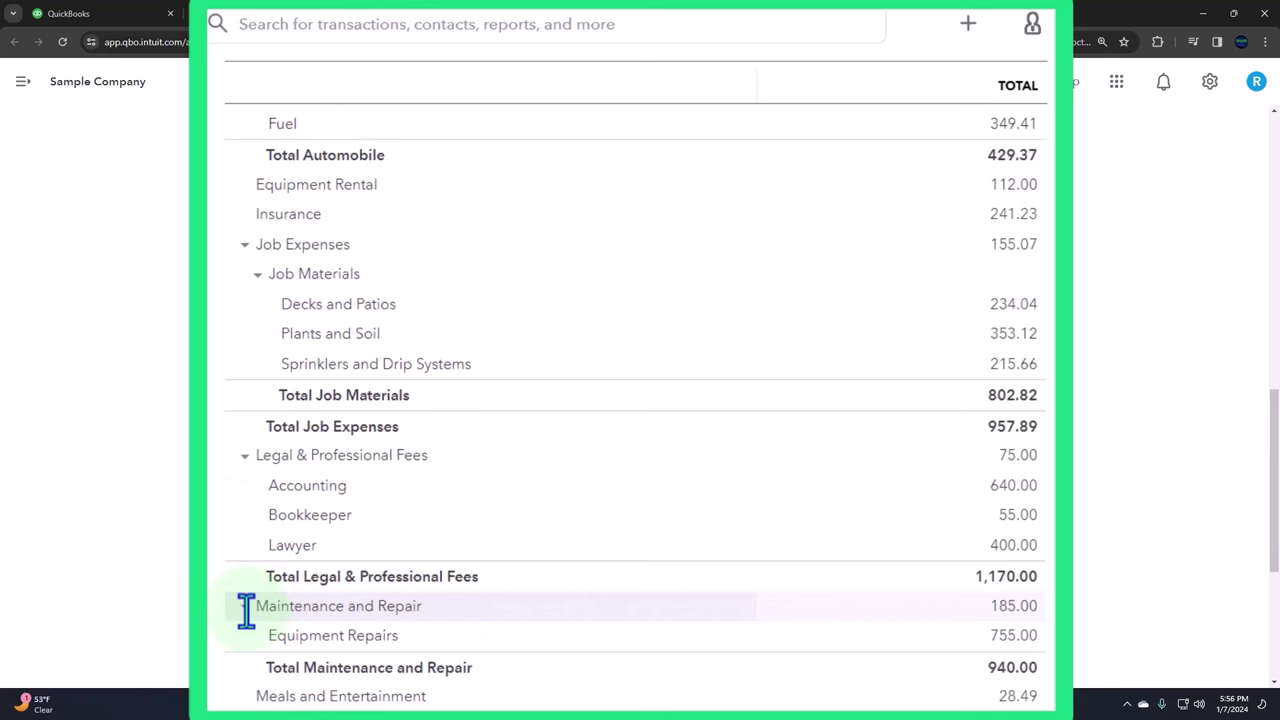
{"action": "scroll", "coordinate": [245, 610], "scroll_direction": "up", "scroll_amount": 5}
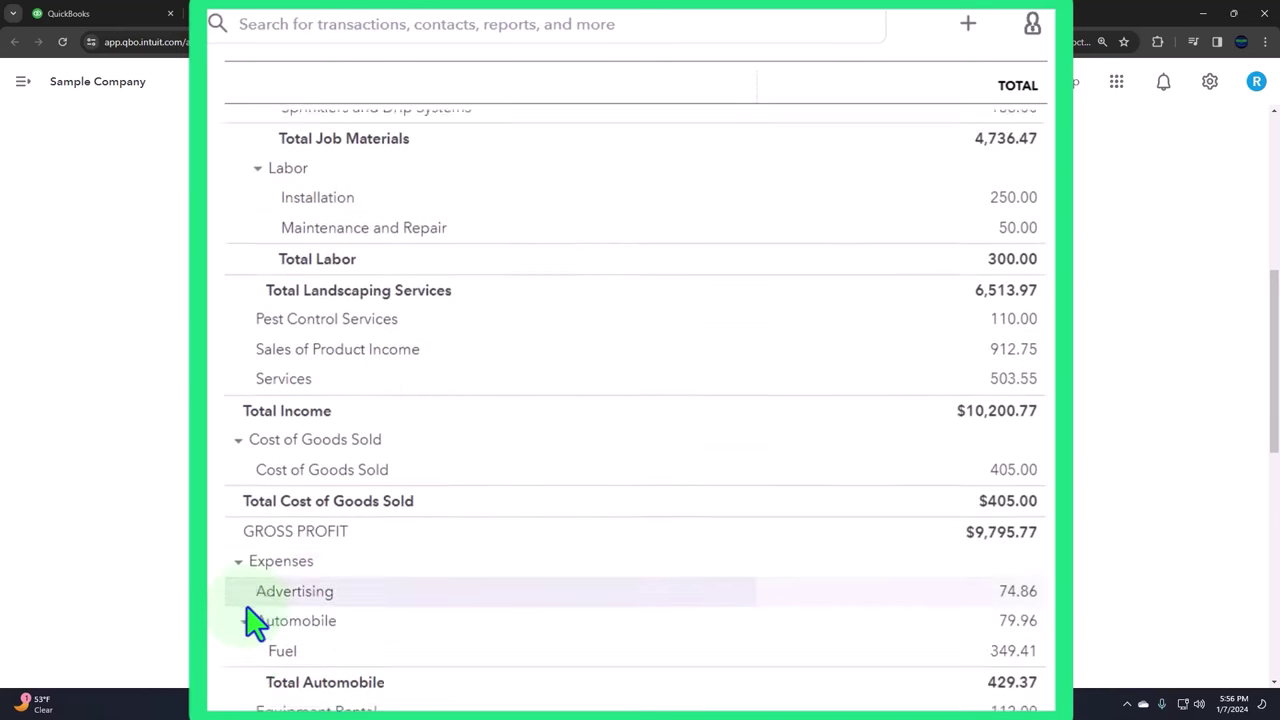
{"action": "scroll", "coordinate": [237, 480], "scroll_direction": "up", "scroll_amount": 3}
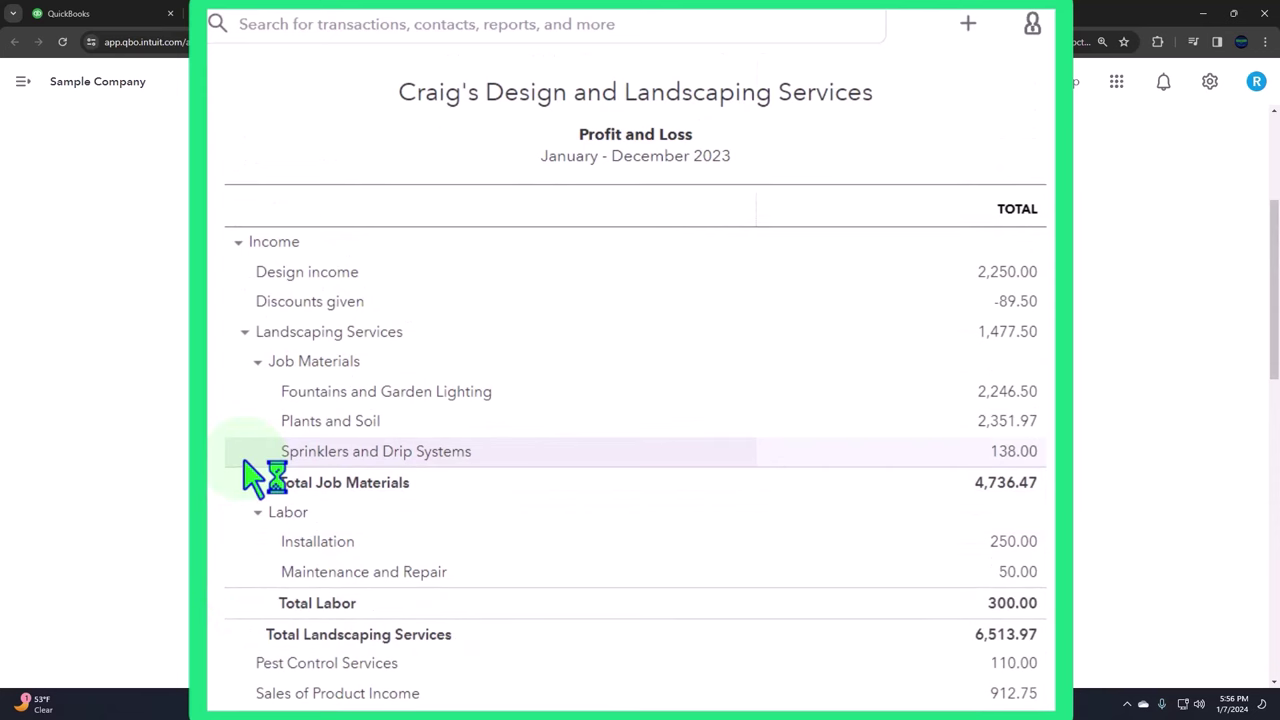
{"action": "scroll", "coordinate": [251, 480], "scroll_direction": "up", "scroll_amount": 3}
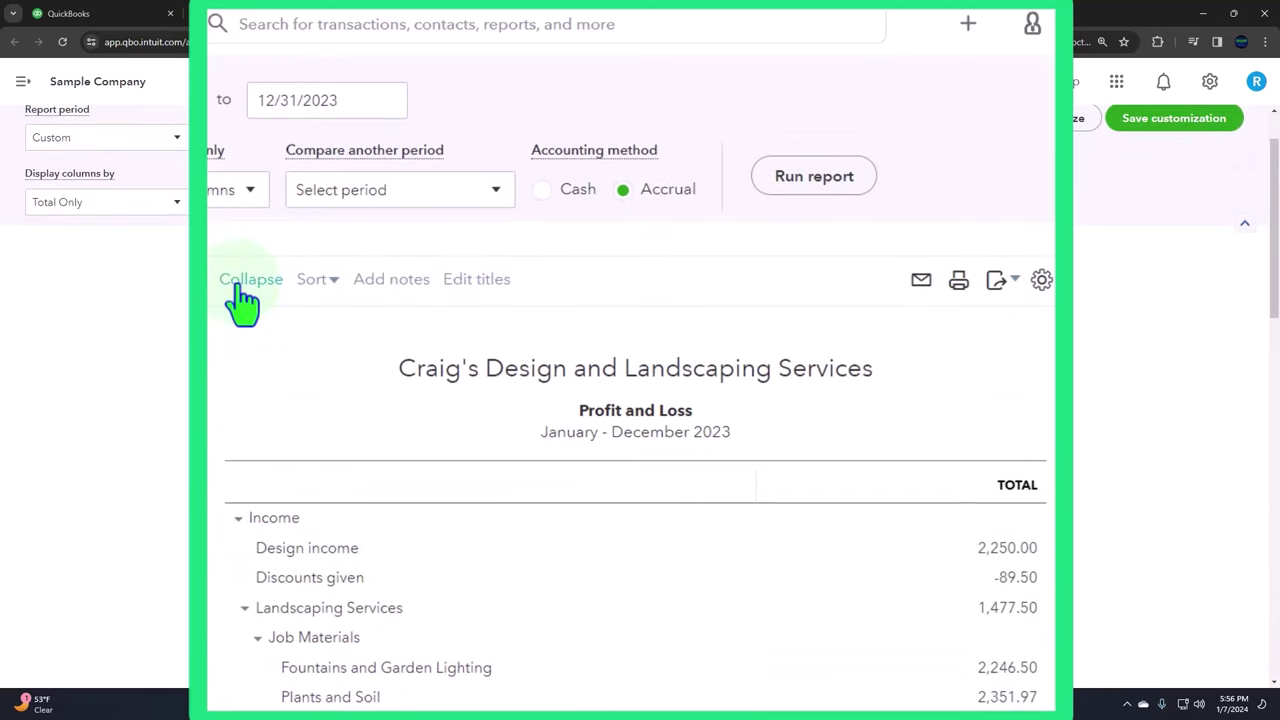
{"action": "left_click", "coordinate": [240, 280]}
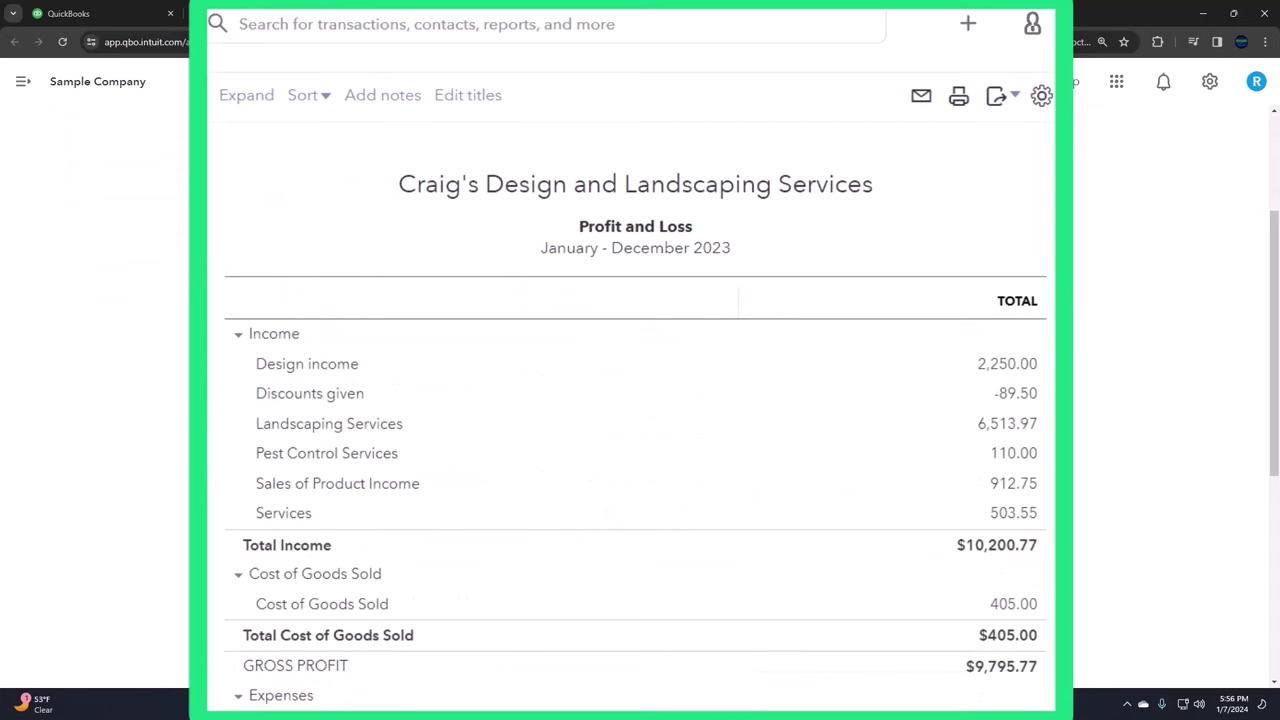
- Review the income, cost of goods sold and expense lines of the collapsed Profit and Loss report
{"action": "scroll", "coordinate": [234, 500], "scroll_direction": "down", "scroll_amount": 1}
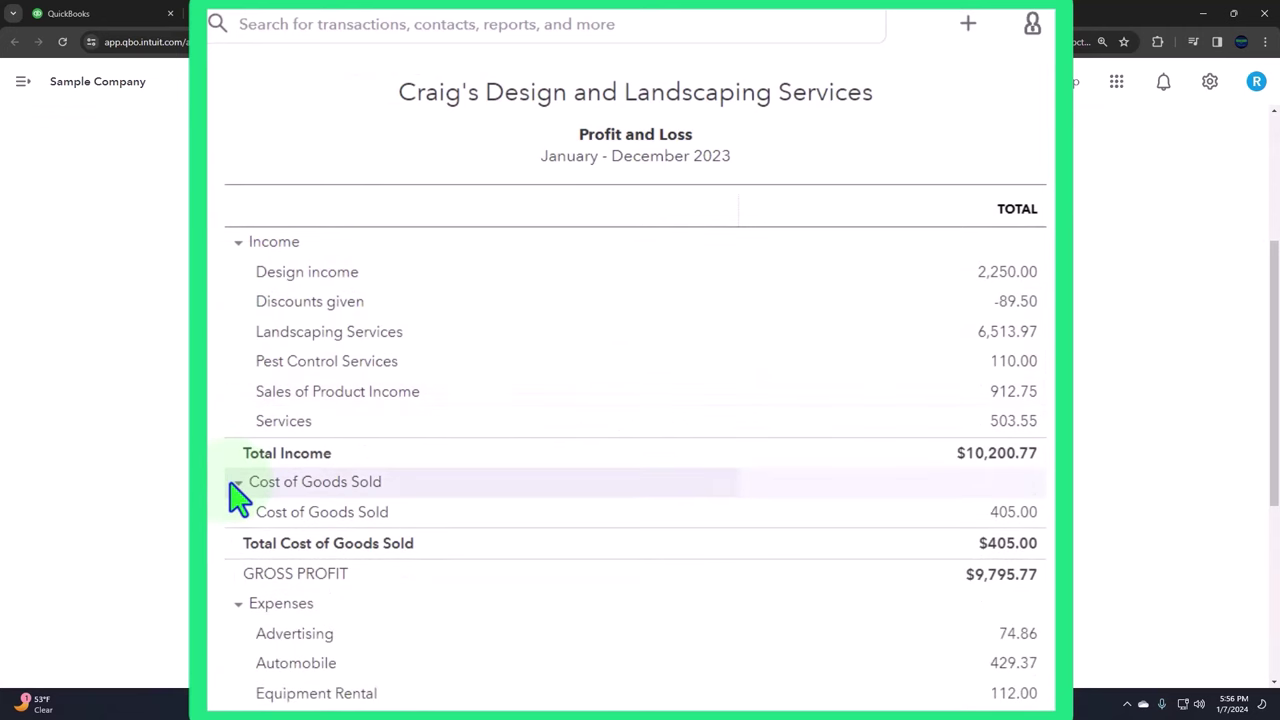
{"action": "scroll", "coordinate": [240, 497], "scroll_direction": "down", "scroll_amount": 2}
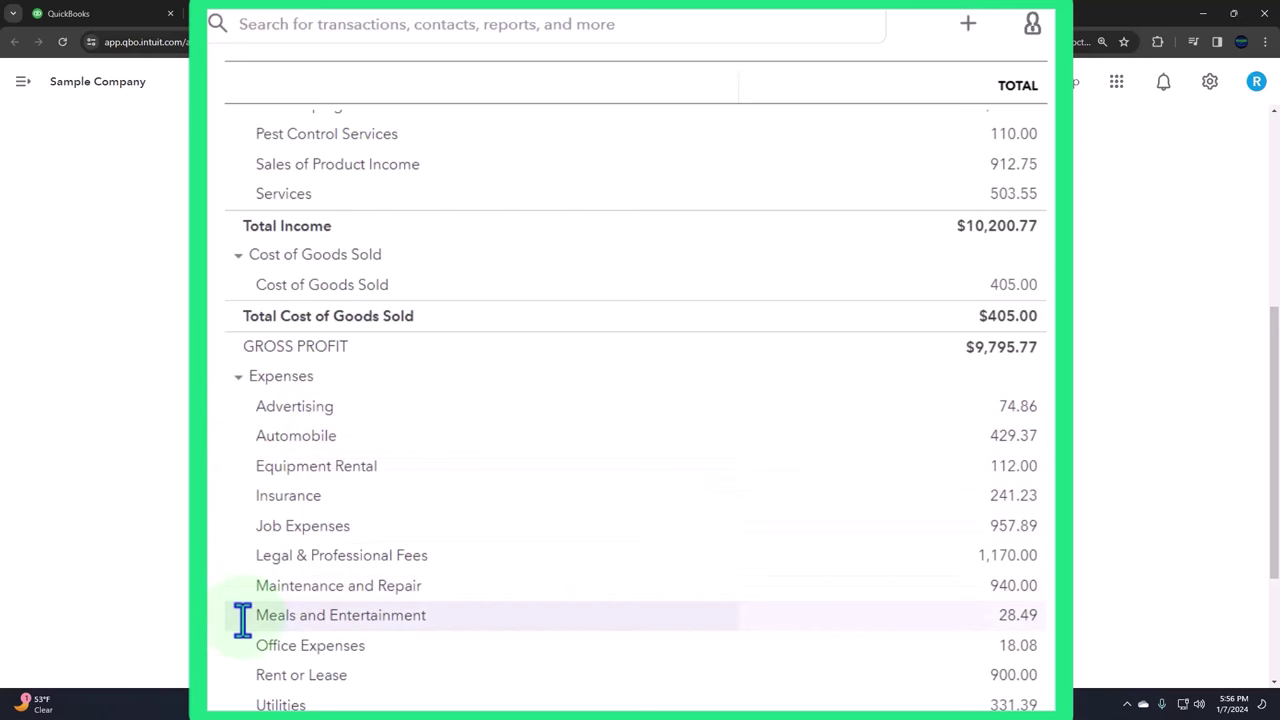
{"action": "scroll", "coordinate": [242, 620], "scroll_direction": "down", "scroll_amount": 1}
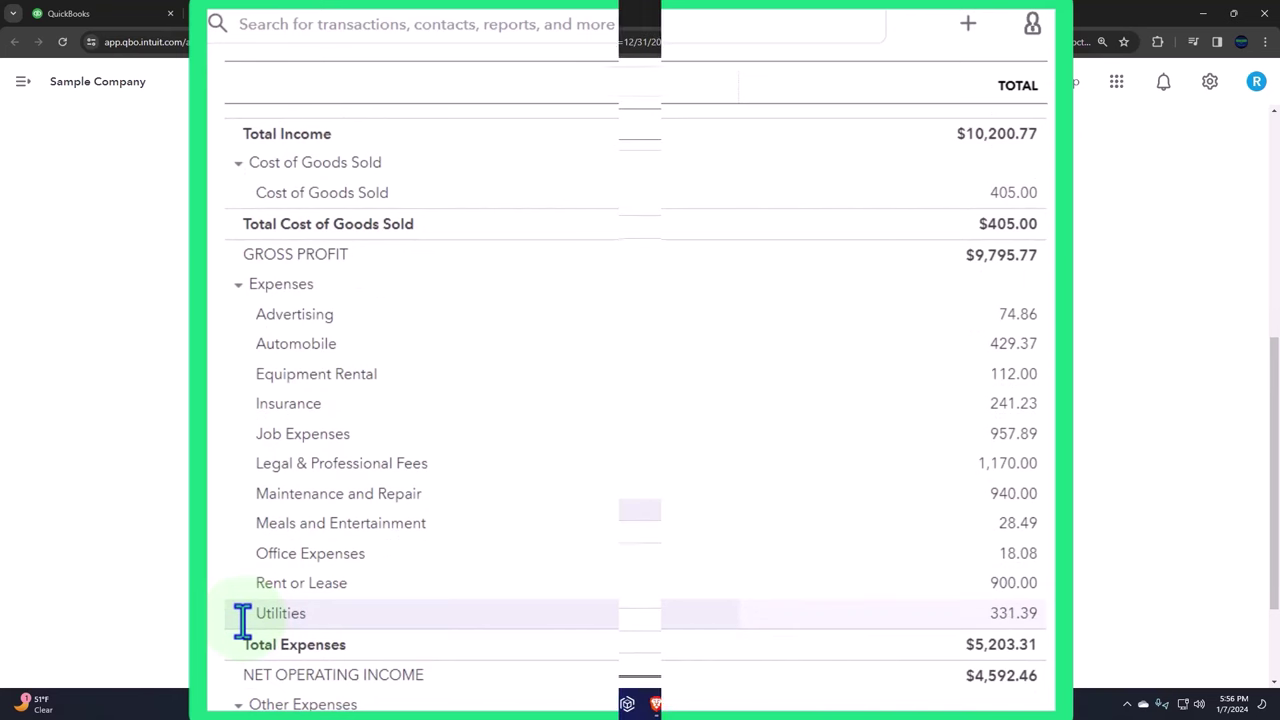
{"action": "scroll", "coordinate": [242, 620], "scroll_direction": "up", "scroll_amount": 3}
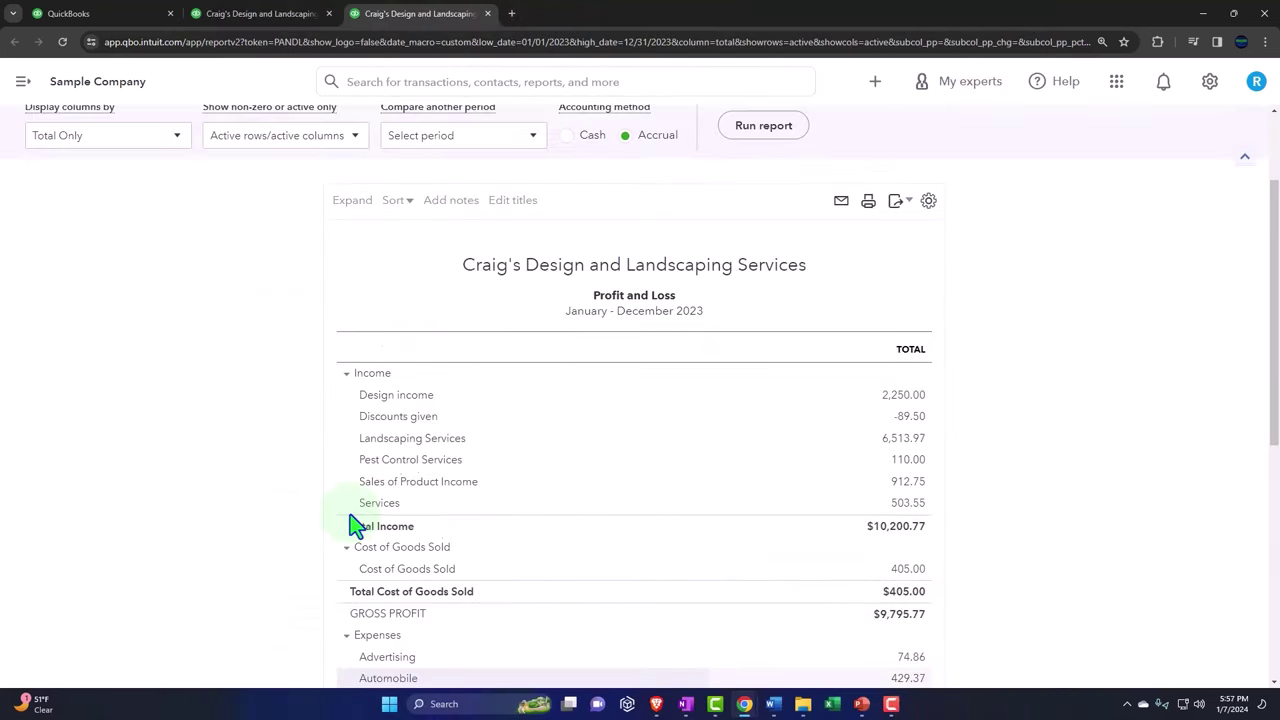
{"action": "scroll", "coordinate": [356, 526], "scroll_direction": "up", "scroll_amount": 1}
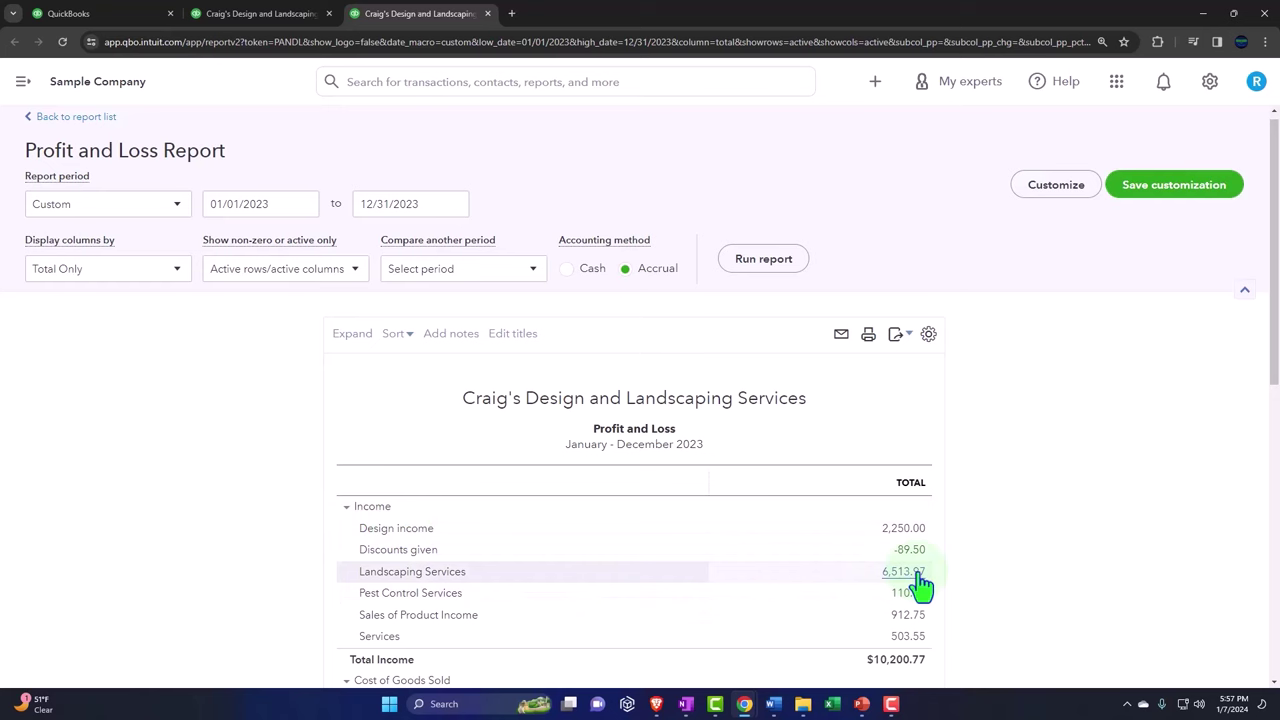
{"action": "scroll", "coordinate": [921, 588], "scroll_direction": "down", "scroll_amount": 5}
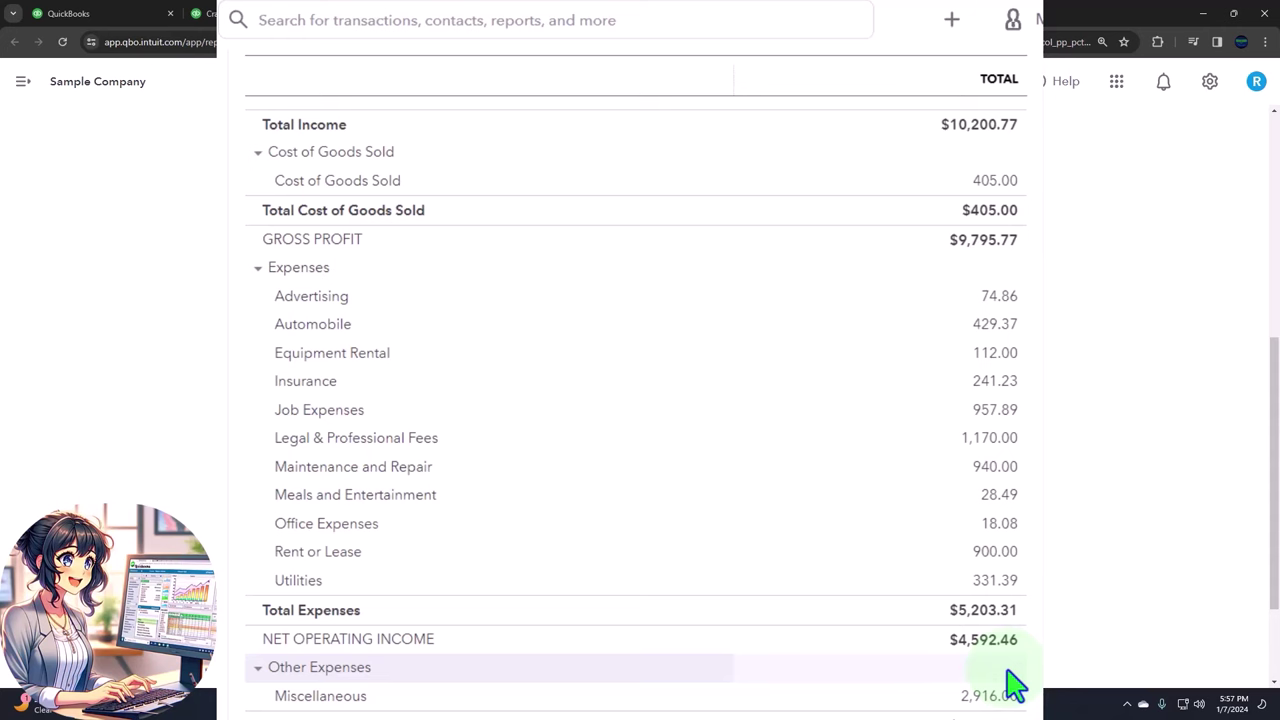
- Collapse the Cost of Goods Sold, Income and Other Expenses sections of the report and expand them again
{"action": "scroll", "coordinate": [809, 634], "scroll_direction": "up", "scroll_amount": 3}
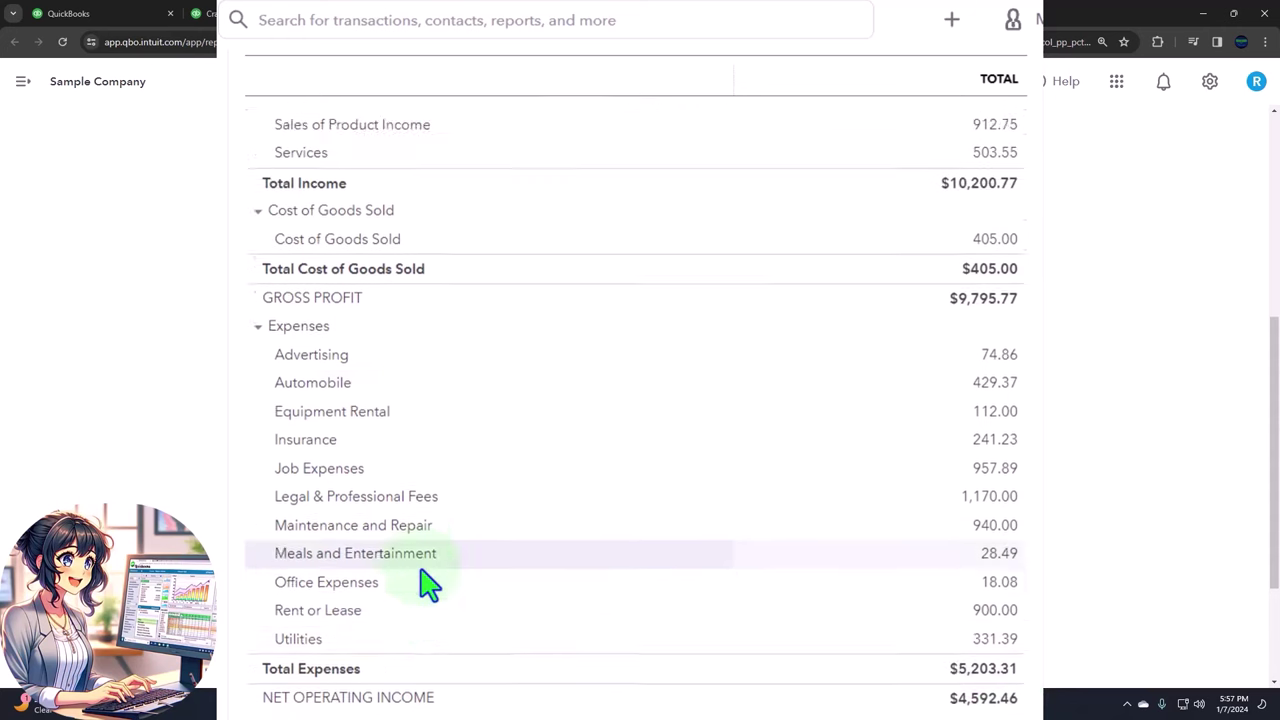
{"action": "left_click", "coordinate": [259, 457]}
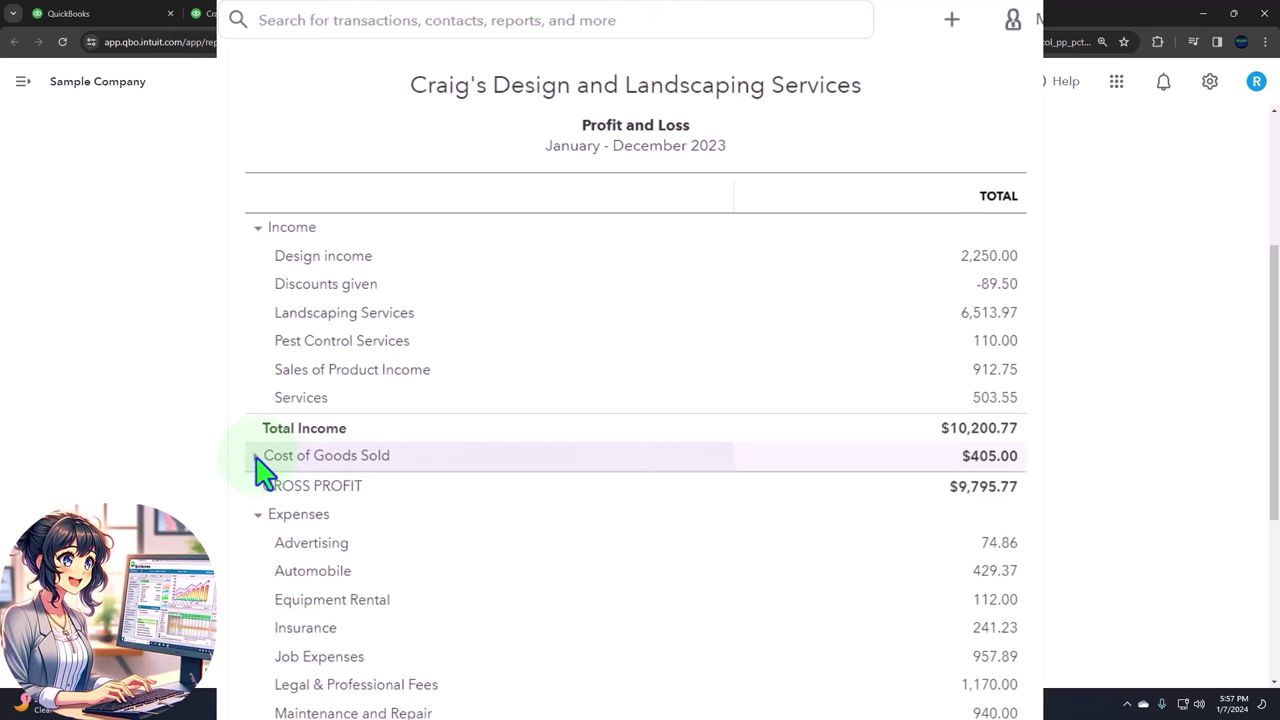
{"action": "left_click", "coordinate": [258, 228]}
{"action": "scroll", "coordinate": [635, 400], "scroll_direction": "down", "scroll_amount": 1}
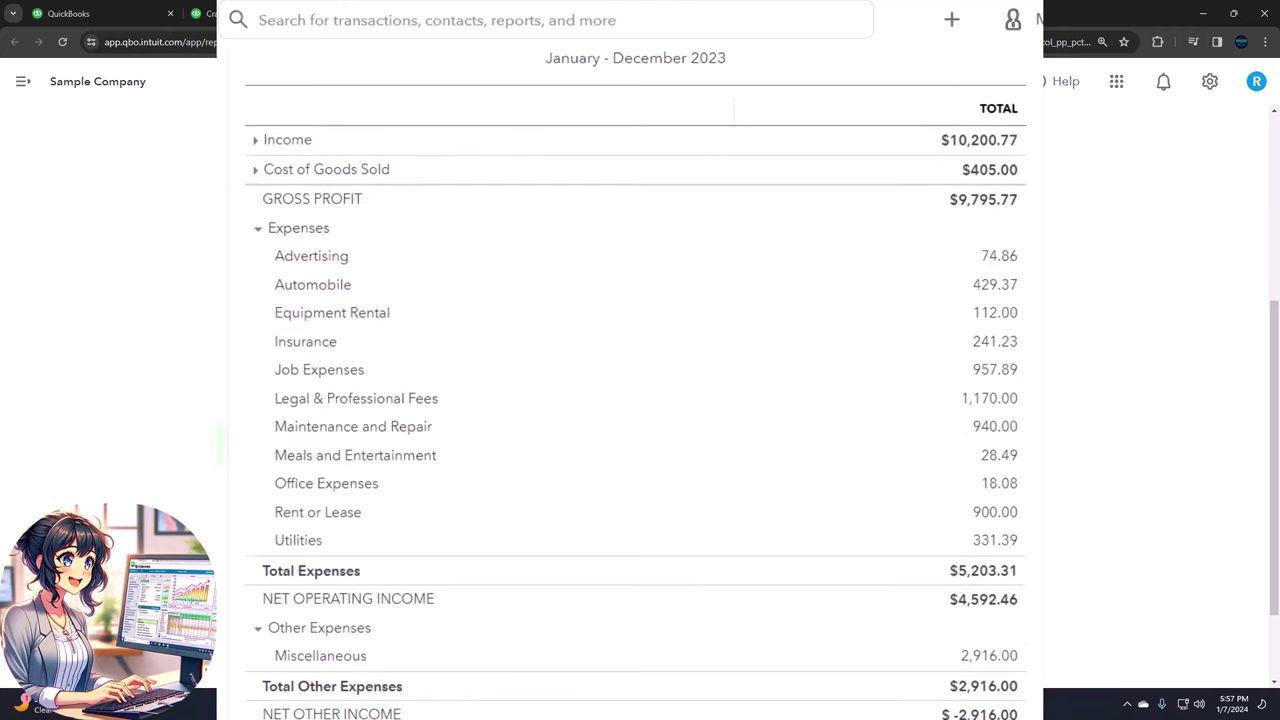
{"action": "left_click", "coordinate": [257, 628]}
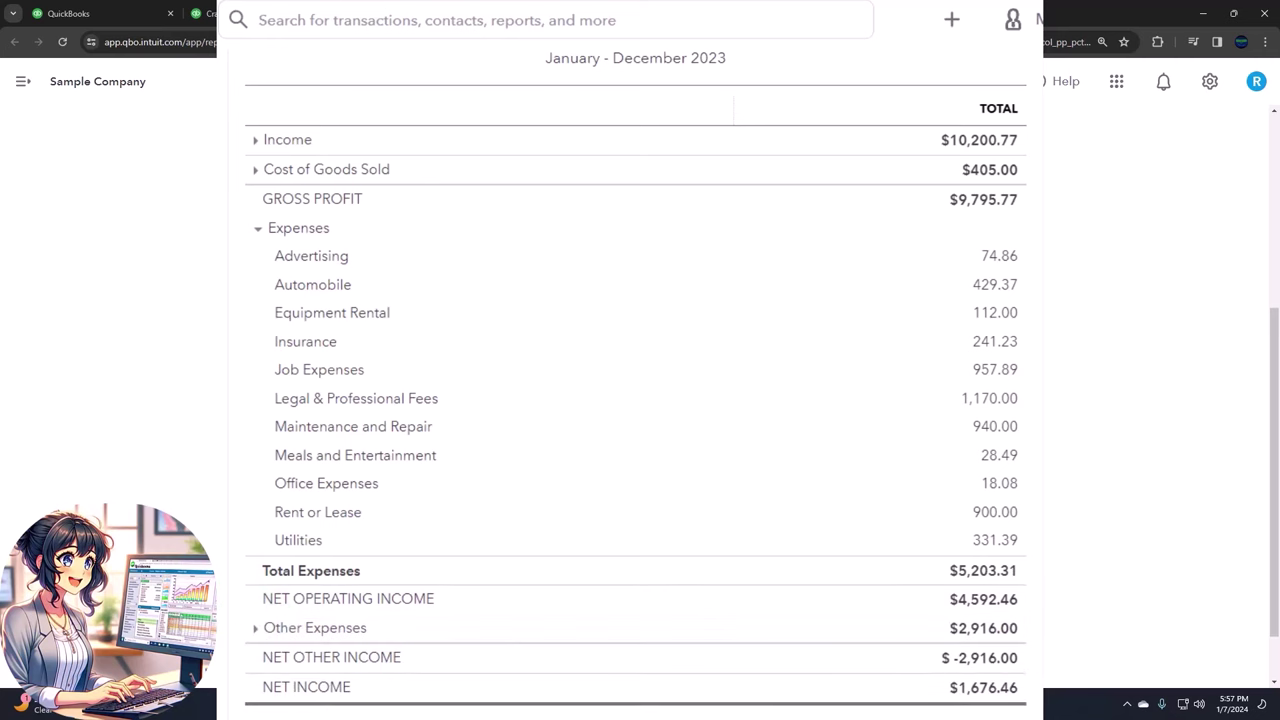
{"action": "scroll", "coordinate": [635, 400], "scroll_direction": "up", "scroll_amount": 1}
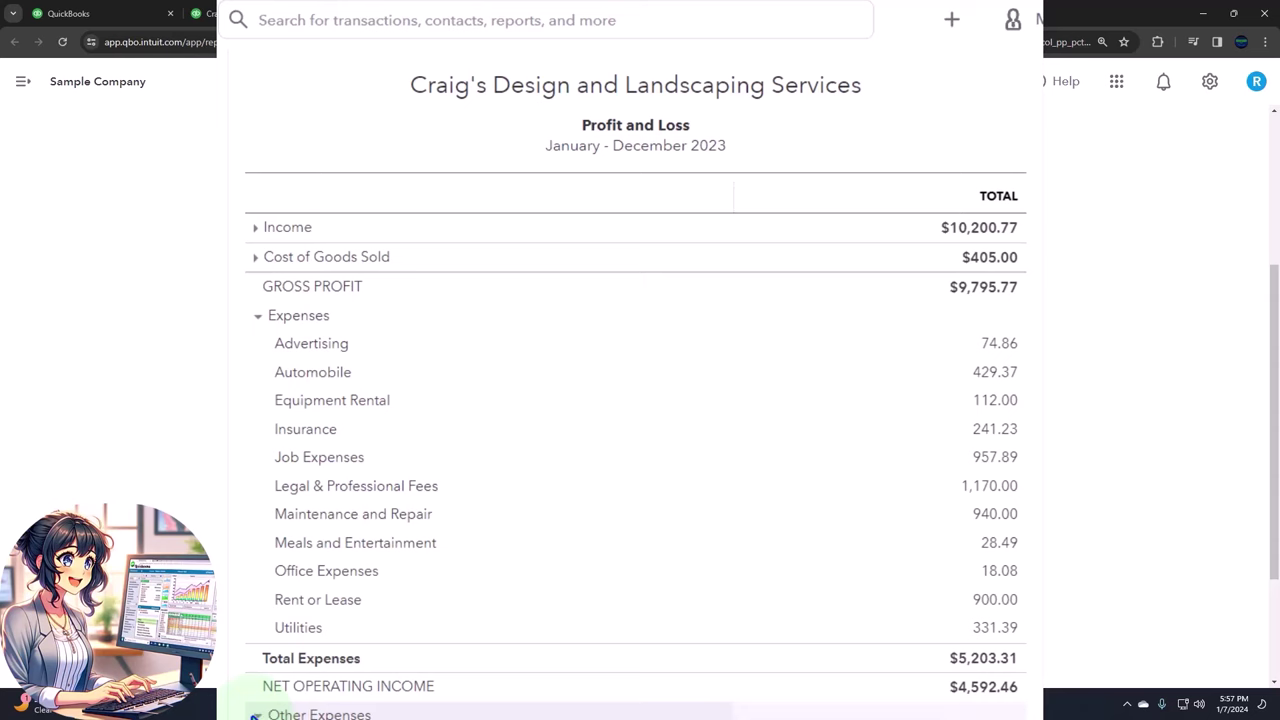
{"action": "scroll", "coordinate": [255, 690], "scroll_direction": "up", "scroll_amount": 1}
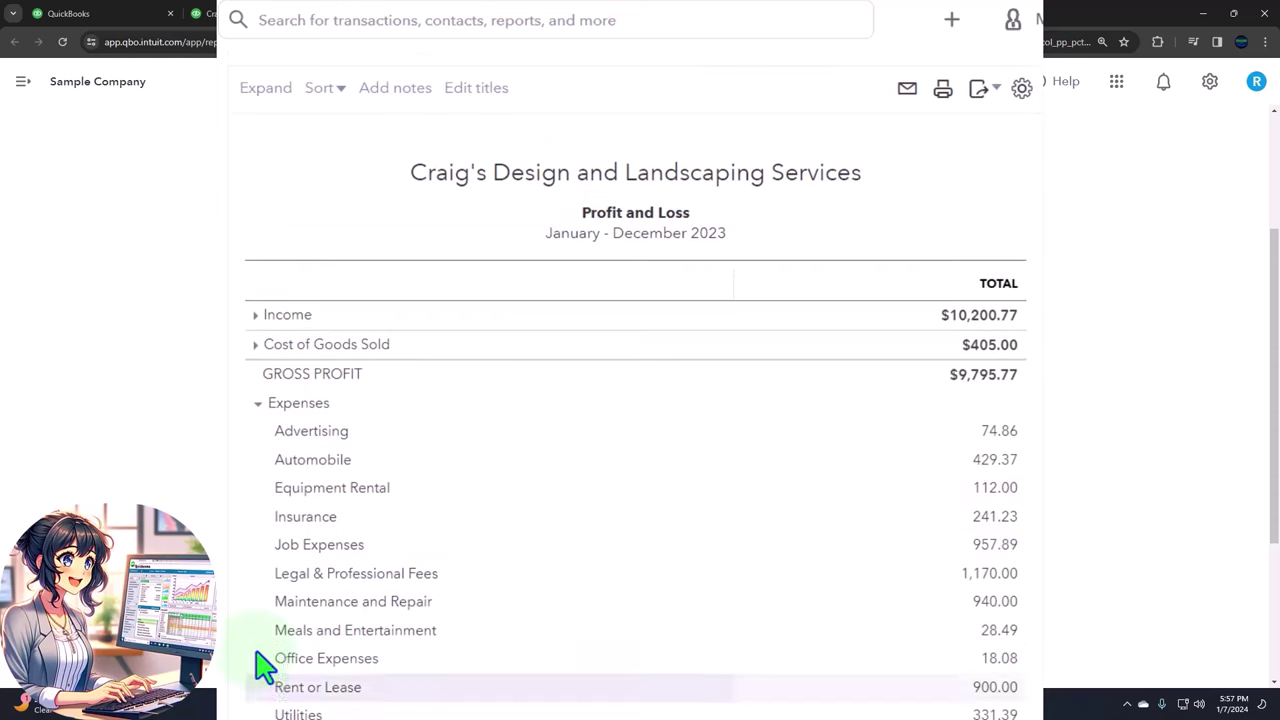
{"action": "left_click", "coordinate": [255, 344]}
{"action": "left_click", "coordinate": [256, 316]}
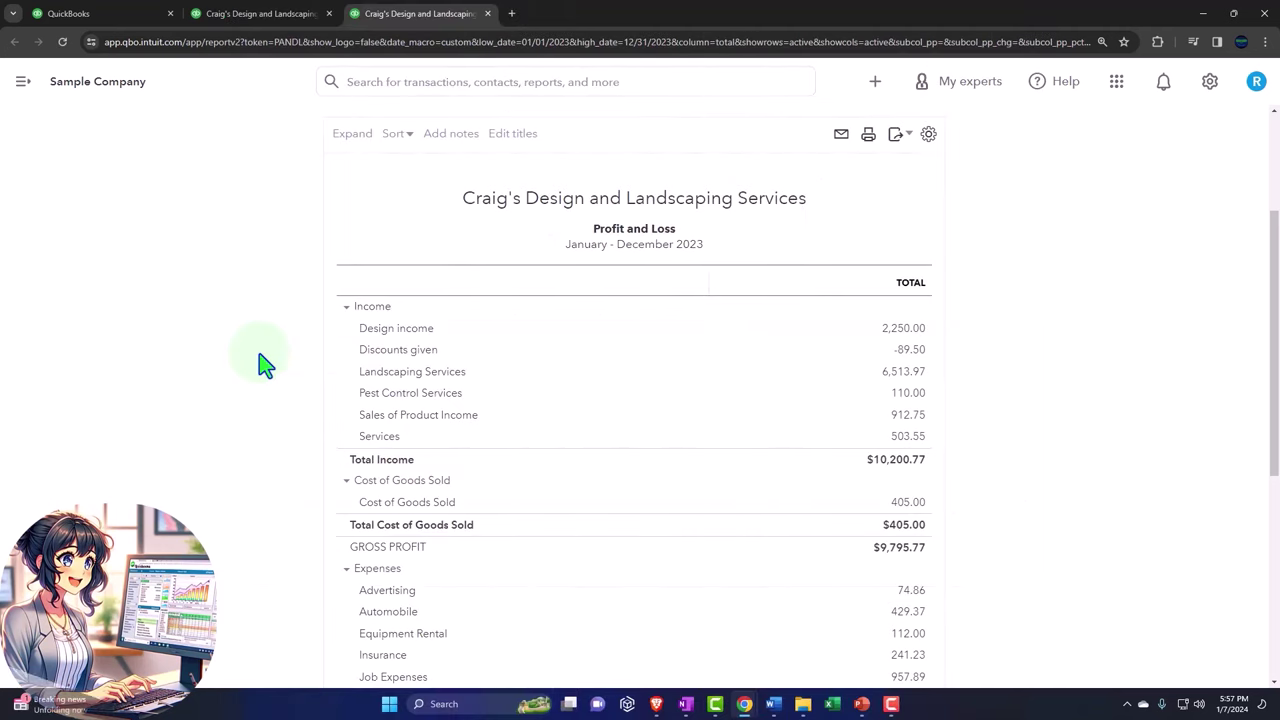
- Change the report title from Profit and Loss to "Income Statement Summary"
{"action": "scroll", "coordinate": [262, 365], "scroll_direction": "up", "scroll_amount": 2}
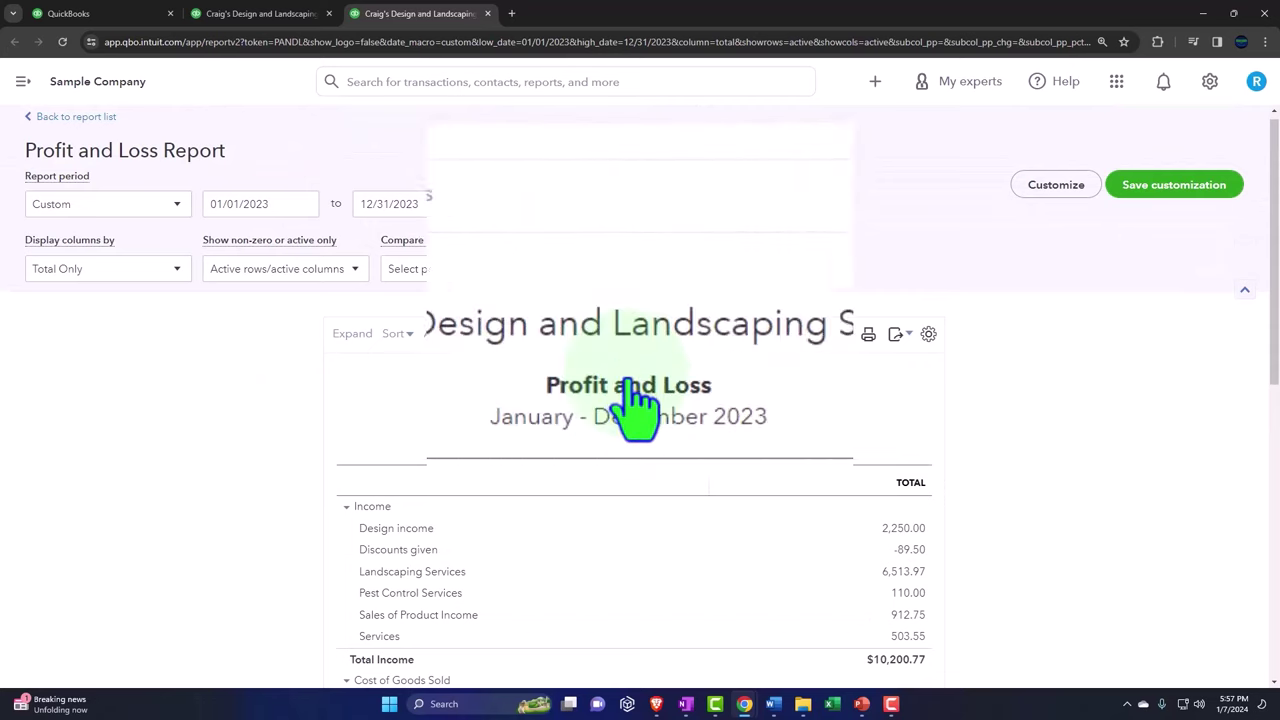
{"action": "left_click", "coordinate": [680, 386]}
{"action": "left_click_drag", "start_coordinate": [680, 386], "coordinate": [363, 314]}
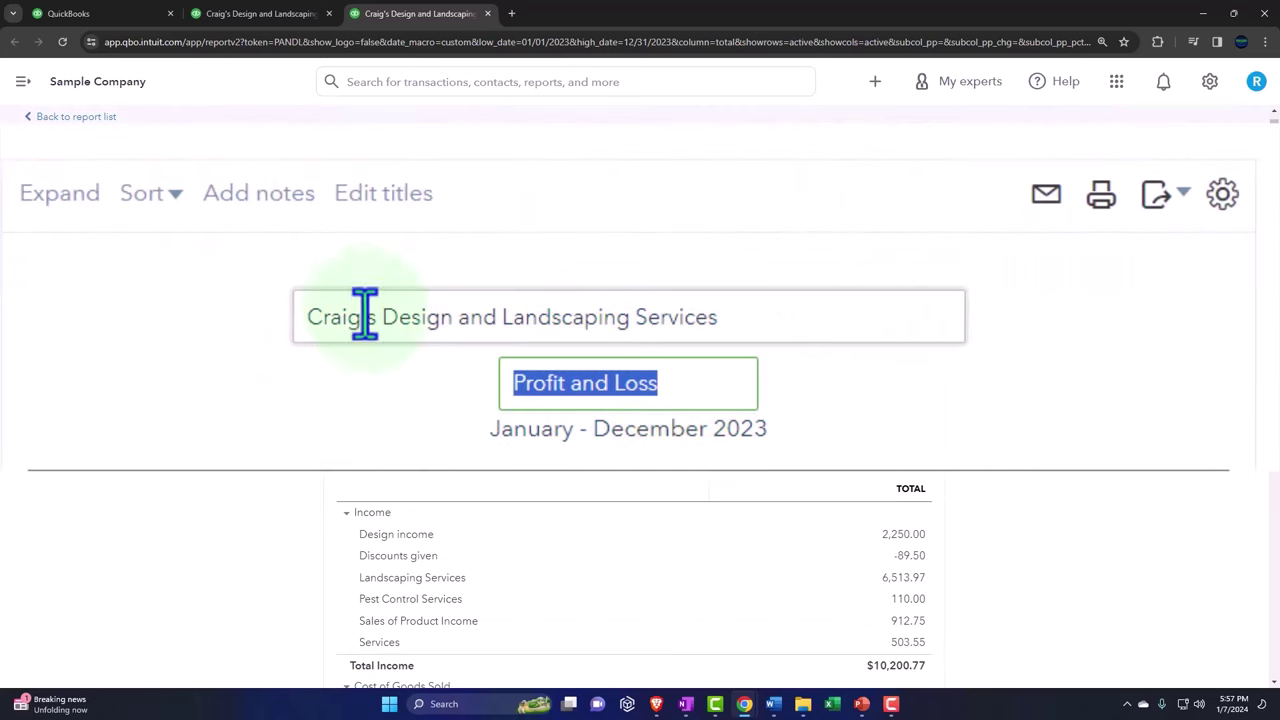
{"action": "type", "text": "Income S"}
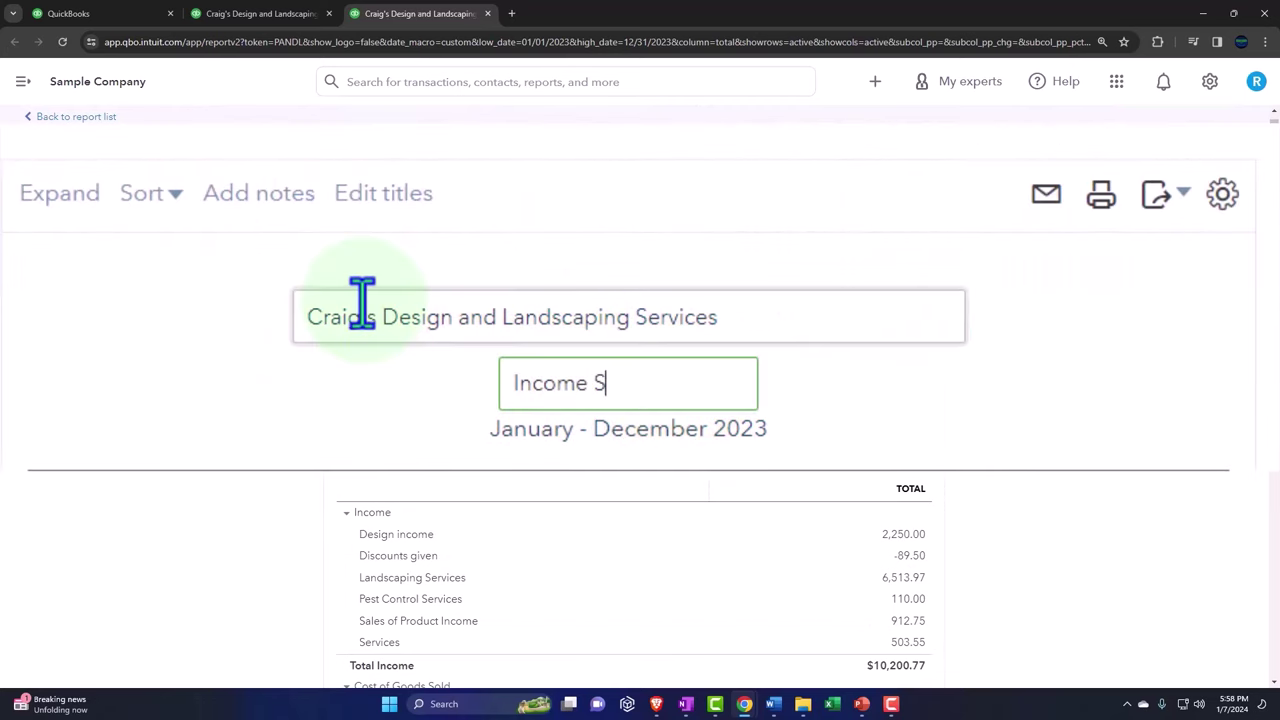
{"action": "type", "text": "tatemetn S"}
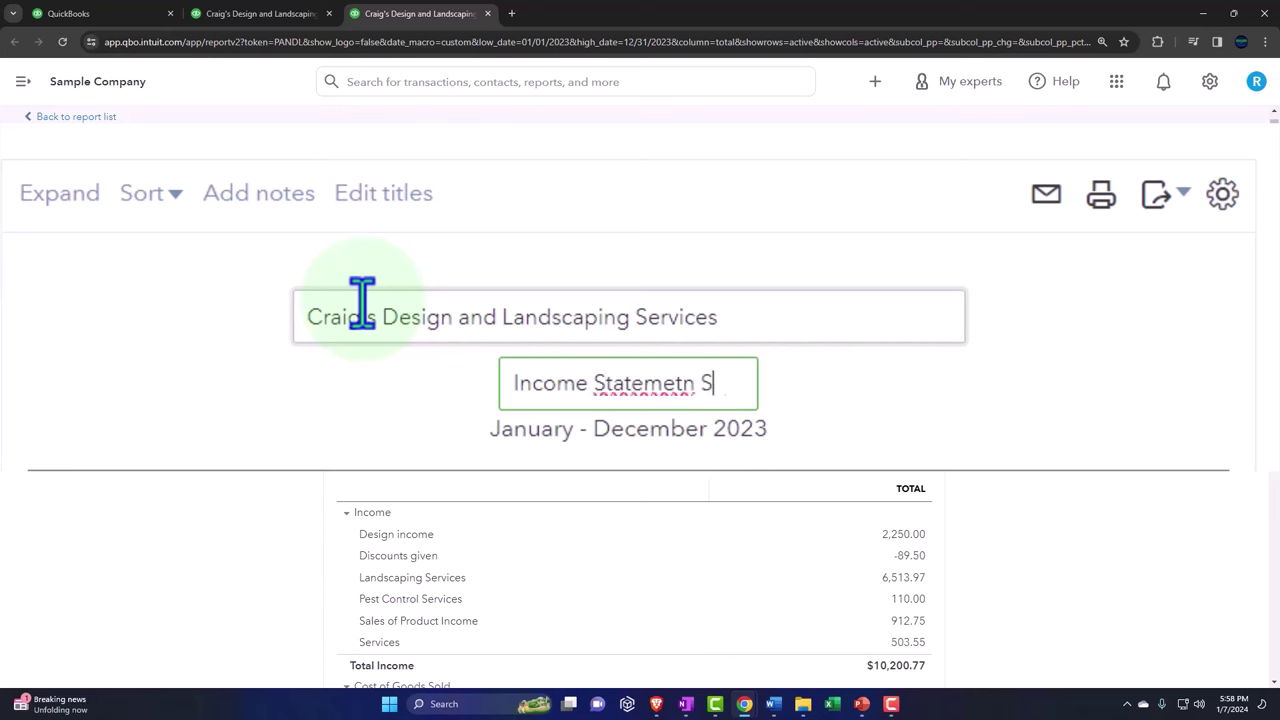
{"action": "key", "text": "BackSpace"}
{"action": "key", "text": "BackSpace"}
{"action": "key", "text": "BackSpace"}
{"action": "key", "text": "BackSpace"}
{"action": "type", "text": "nt Summary"}
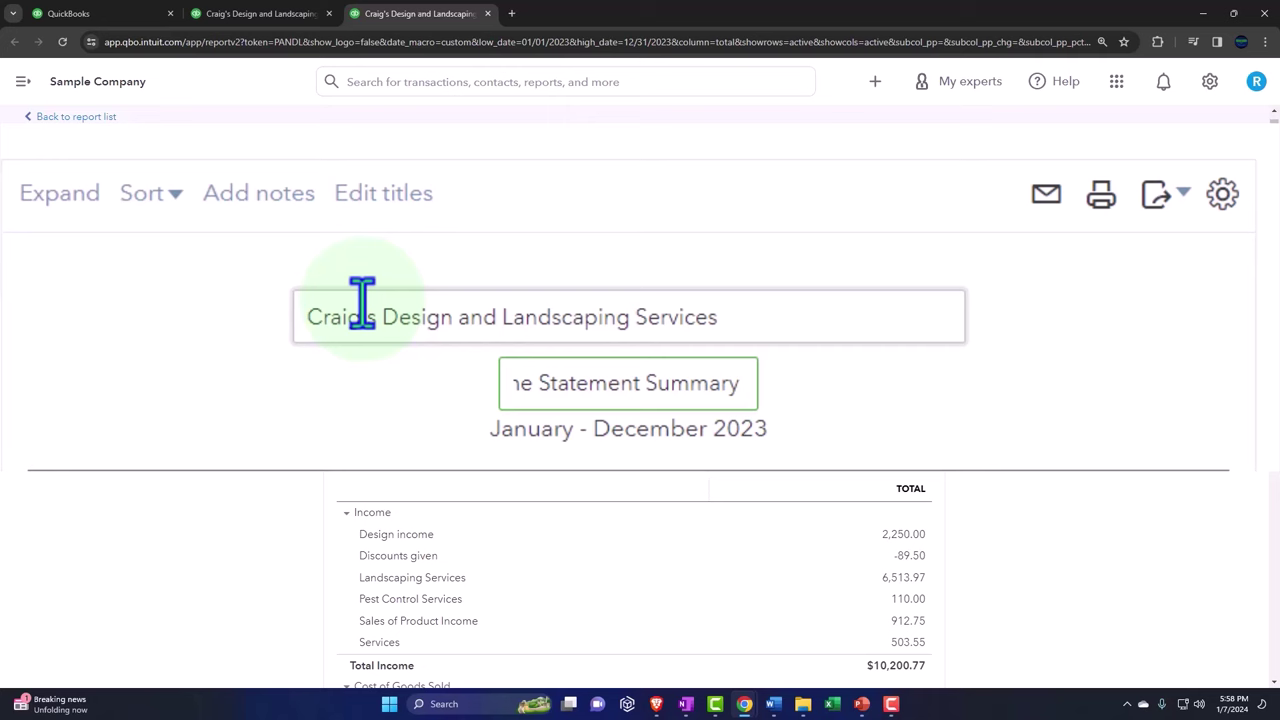
{"action": "key", "text": "shift+Left"}
{"action": "key", "text": "shift+Left"}
{"action": "key", "text": "shift+Left"}
{"action": "key", "text": "shift+Left"}
{"action": "key", "text": "shift+Left"}
{"action": "key", "text": "shift+Left"}
{"action": "key", "text": "shift+Left"}
{"action": "key", "text": "shift+Left"}
{"action": "key", "text": "shift+Left"}
{"action": "key", "text": "shift+Left"}
{"action": "key", "text": "shift+Left"}
{"action": "key", "text": "shift+Left"}
{"action": "key", "text": "shift+Left"}
{"action": "key", "text": "shift+Left"}
{"action": "key", "text": "shift+Left"}
{"action": "key", "text": "shift+Left"}
{"action": "key", "text": "shift+Left"}
{"action": "key", "text": "shift+Left"}
{"action": "key", "text": "shift+Left"}
{"action": "key", "text": "shift+Left"}
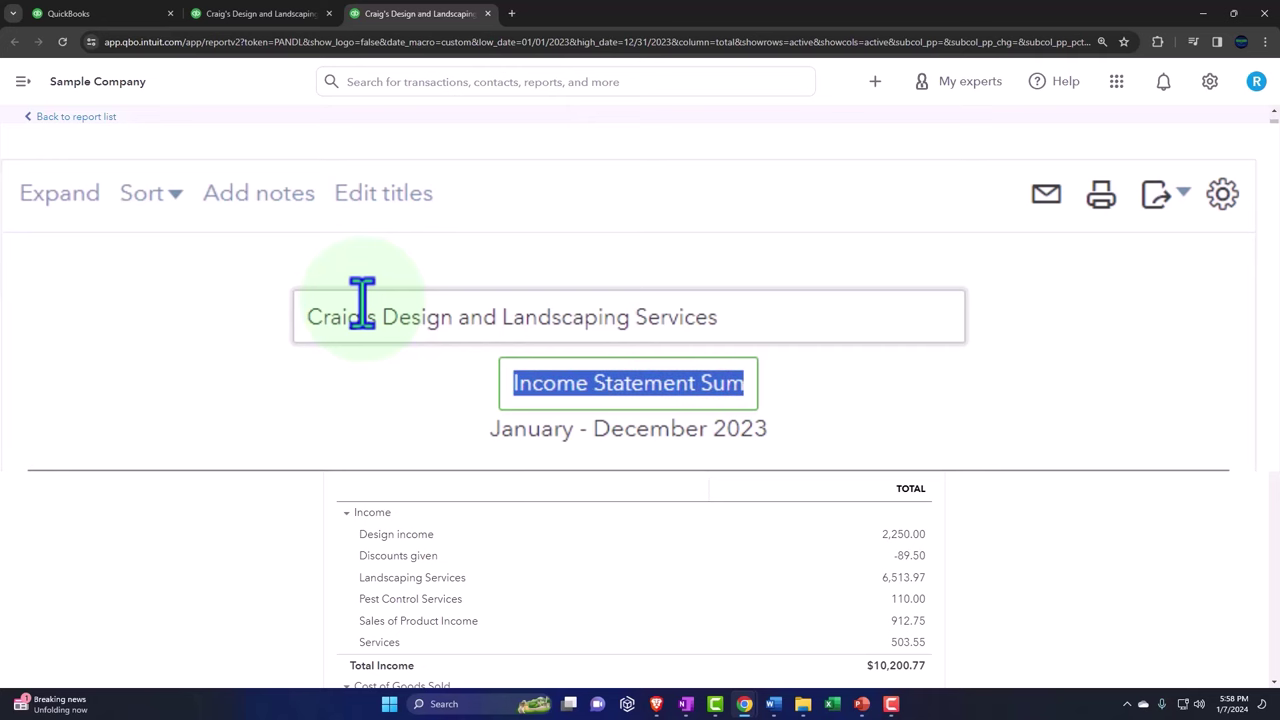
{"action": "key", "text": "Return"}
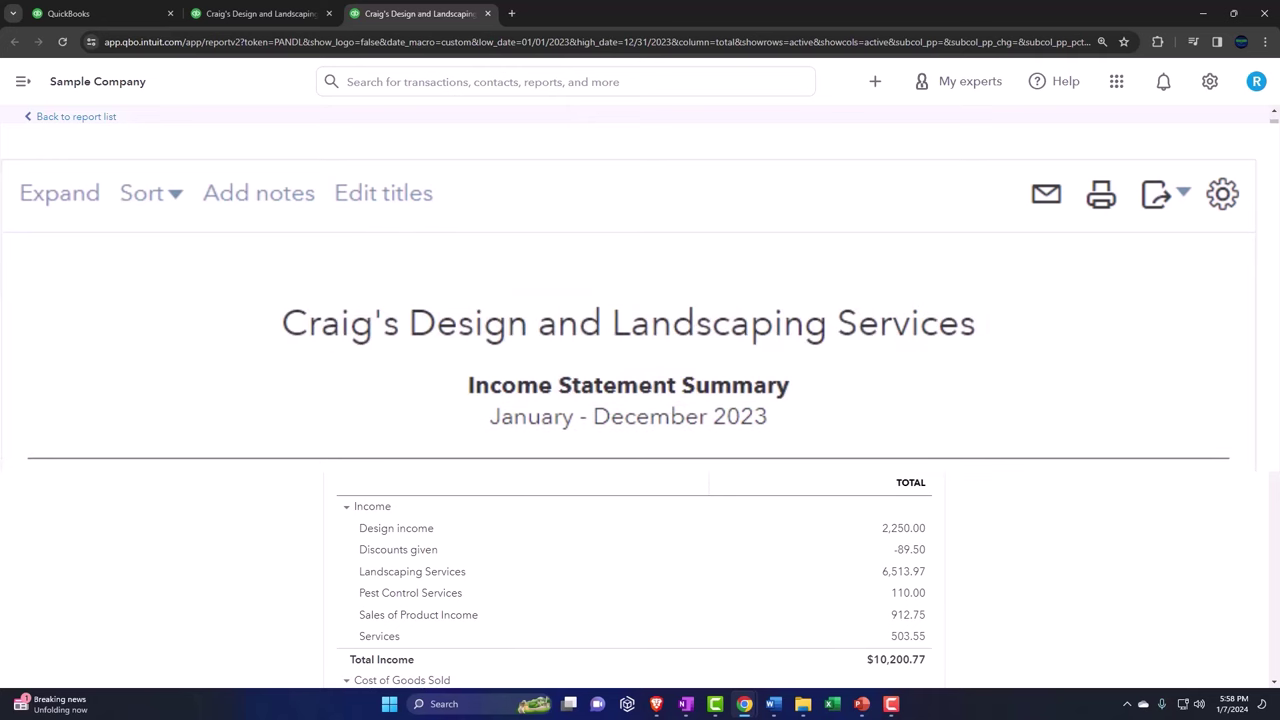